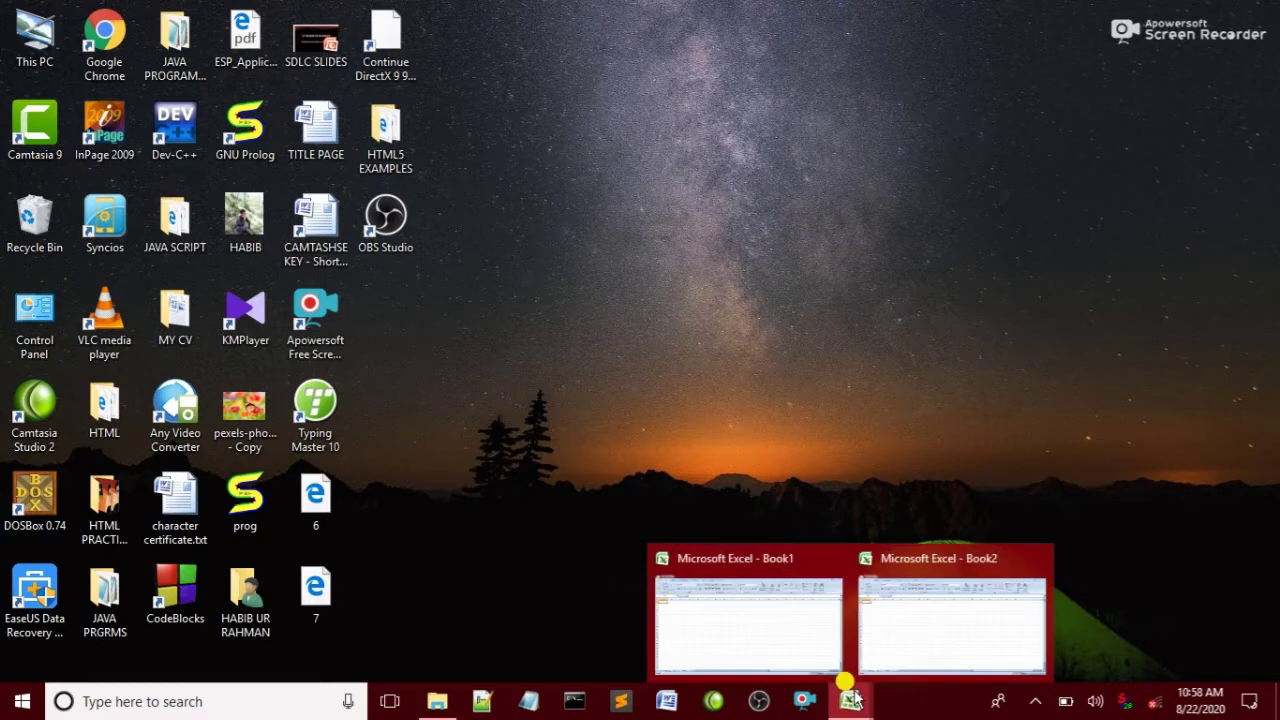
Step: Close the Book2 workbook and switch to Excel's Book1, showing its formula commands
{"action": "left_click", "coordinate": [1037, 563]}
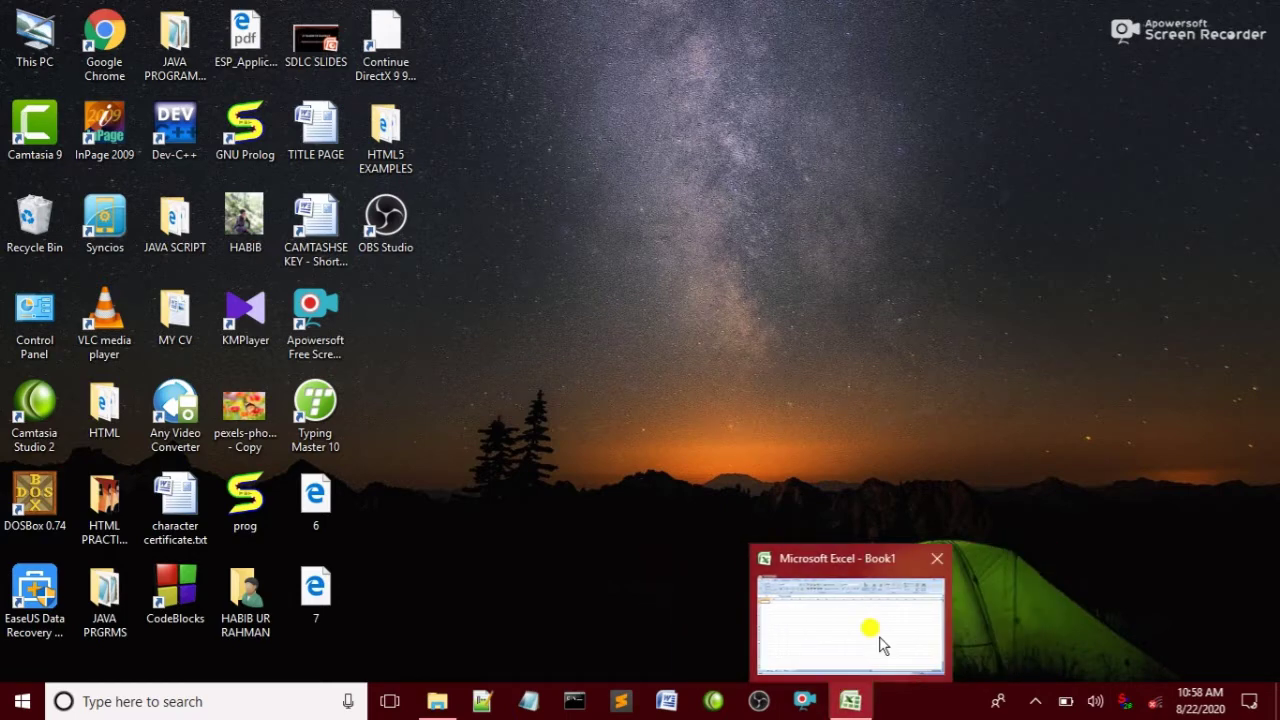
{"action": "left_click", "coordinate": [880, 640]}
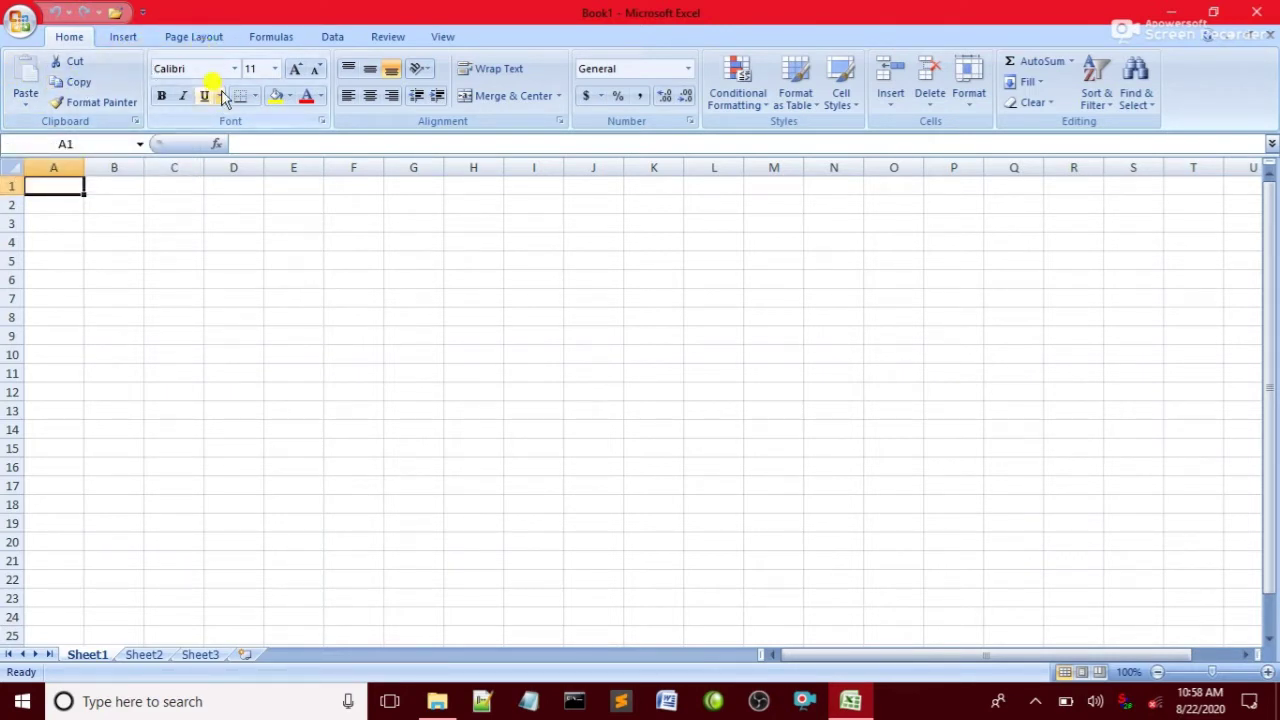
{"action": "left_click", "coordinate": [283, 40]}
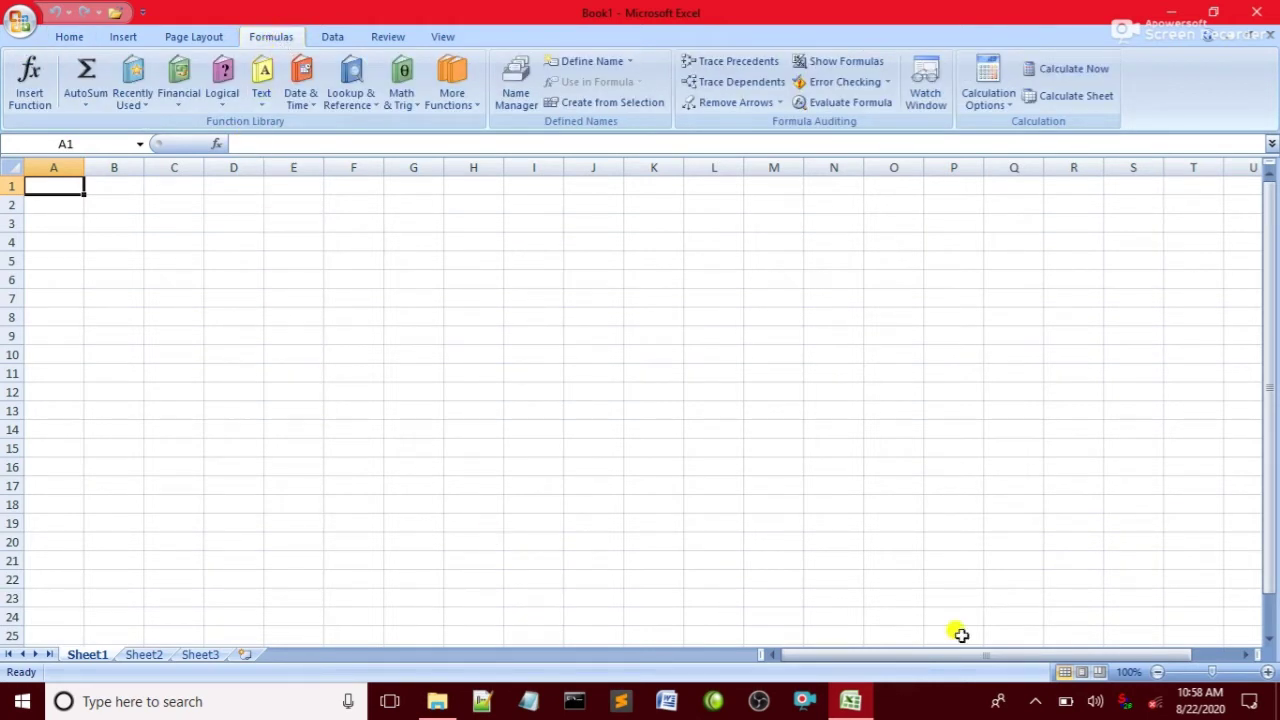
Step: Enlarge the worksheet view to 170% zoom
{"action": "left_click", "coordinate": [1266, 672]}
{"action": "left_click", "coordinate": [1266, 672]}
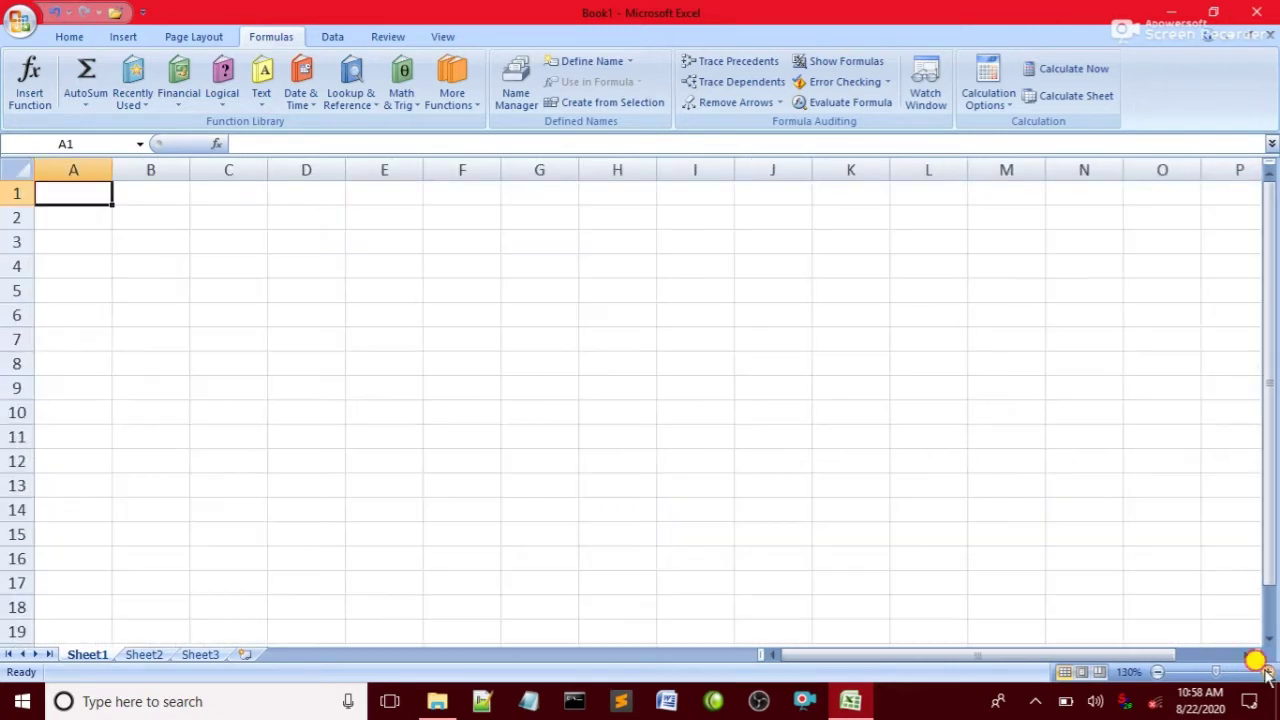
{"action": "left_click", "coordinate": [1266, 672]}
{"action": "left_click", "coordinate": [1266, 672]}
{"action": "left_click", "coordinate": [1266, 672]}
{"action": "left_click", "coordinate": [1266, 672]}
{"action": "left_click", "coordinate": [1266, 672]}
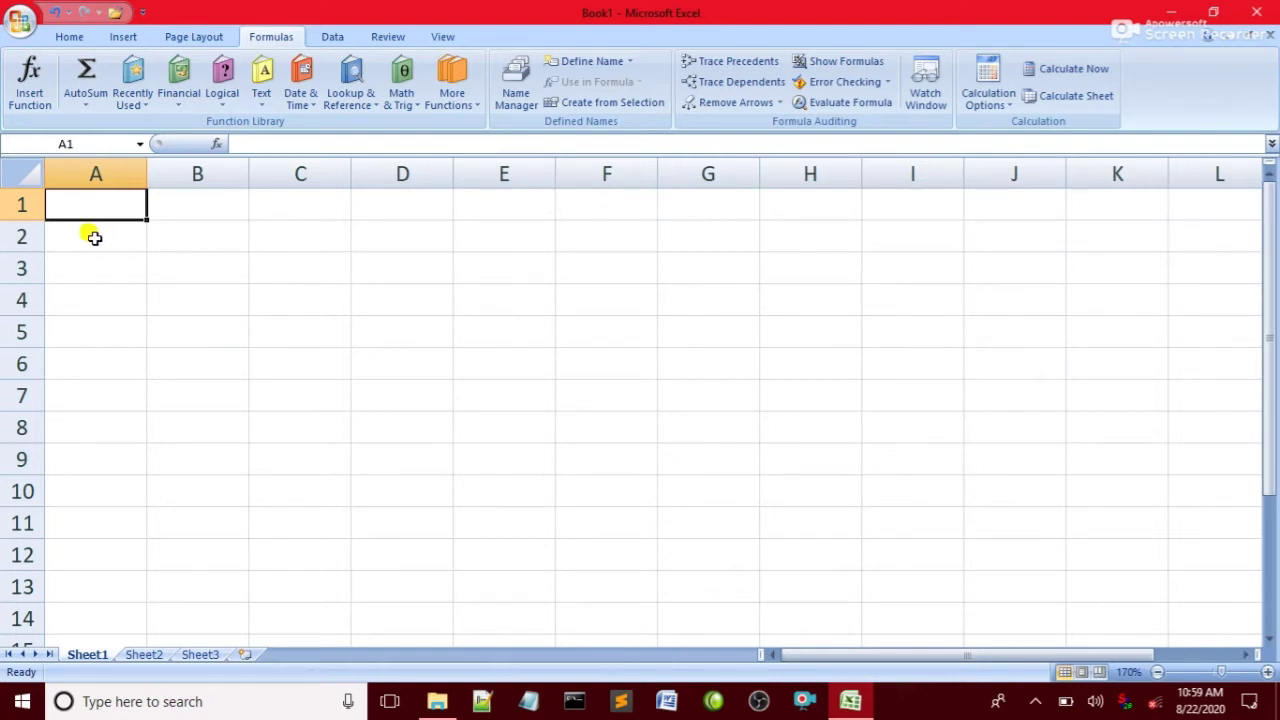
Step: Enter the numbers 34, 45, 56, 64 and 6 in cells A1 to A5
{"action": "left_click", "coordinate": [37, 105]}
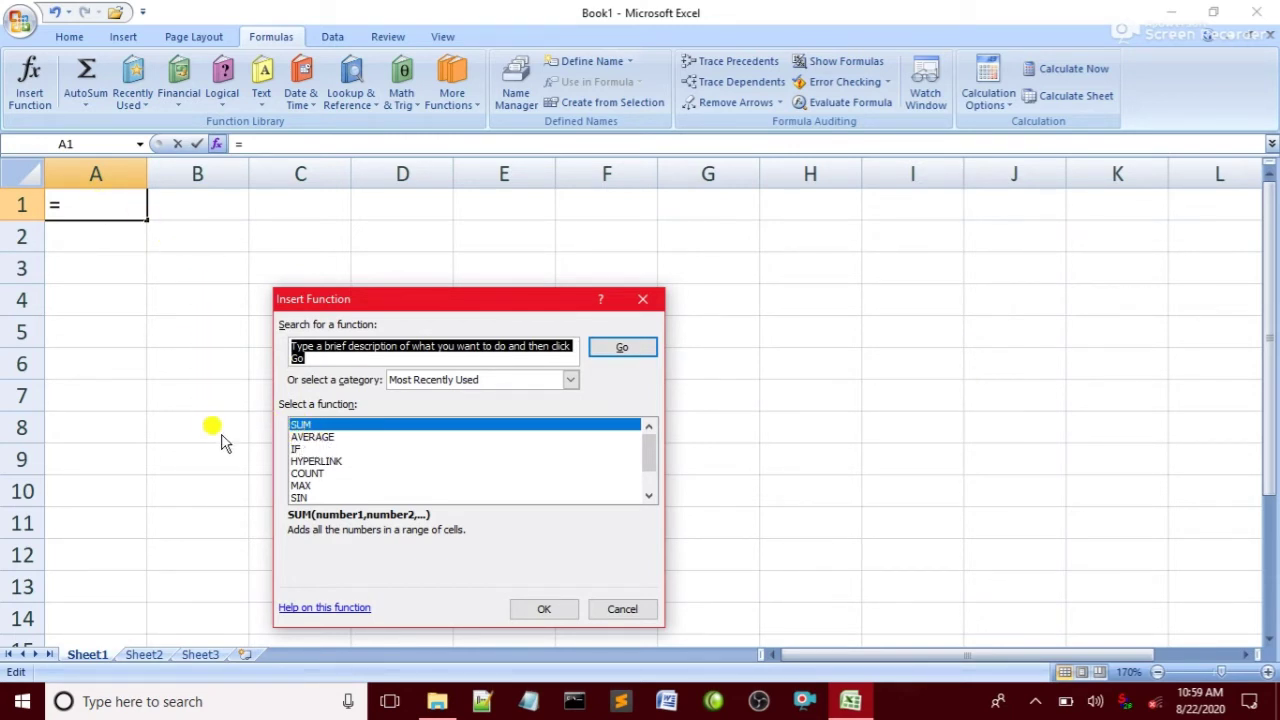
{"action": "left_click", "coordinate": [602, 608]}
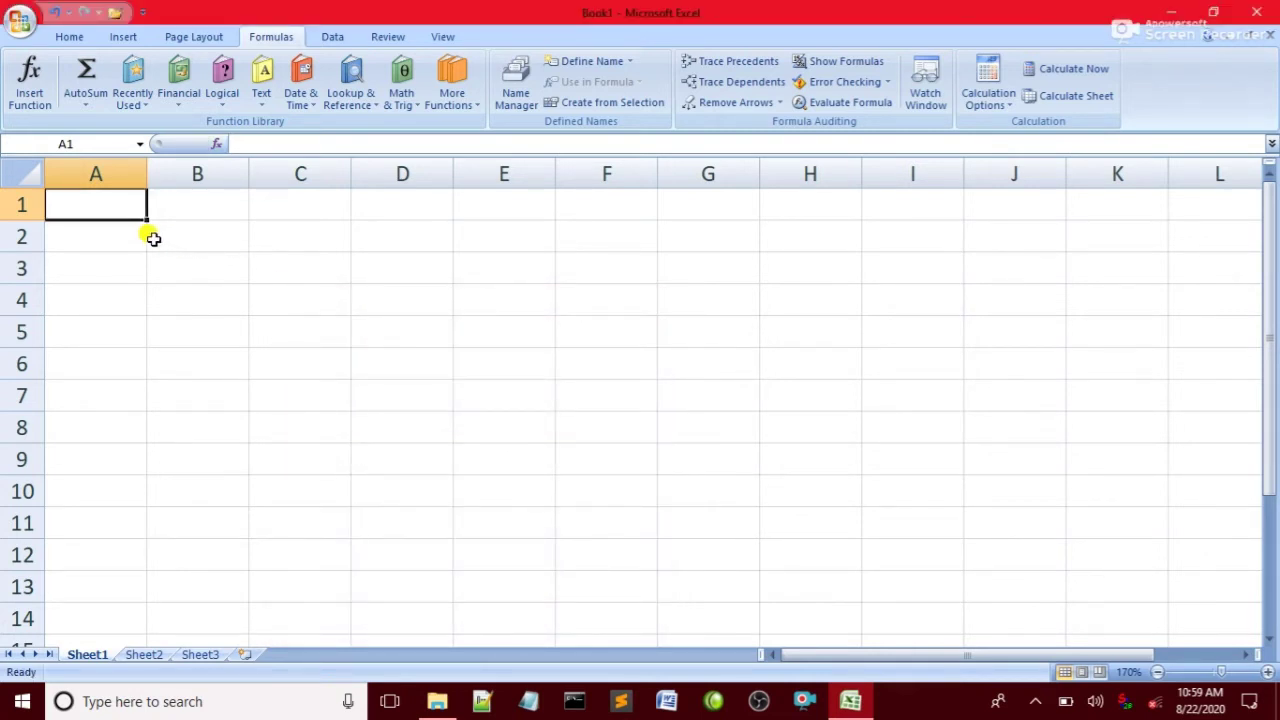
{"action": "type", "text": "34"}
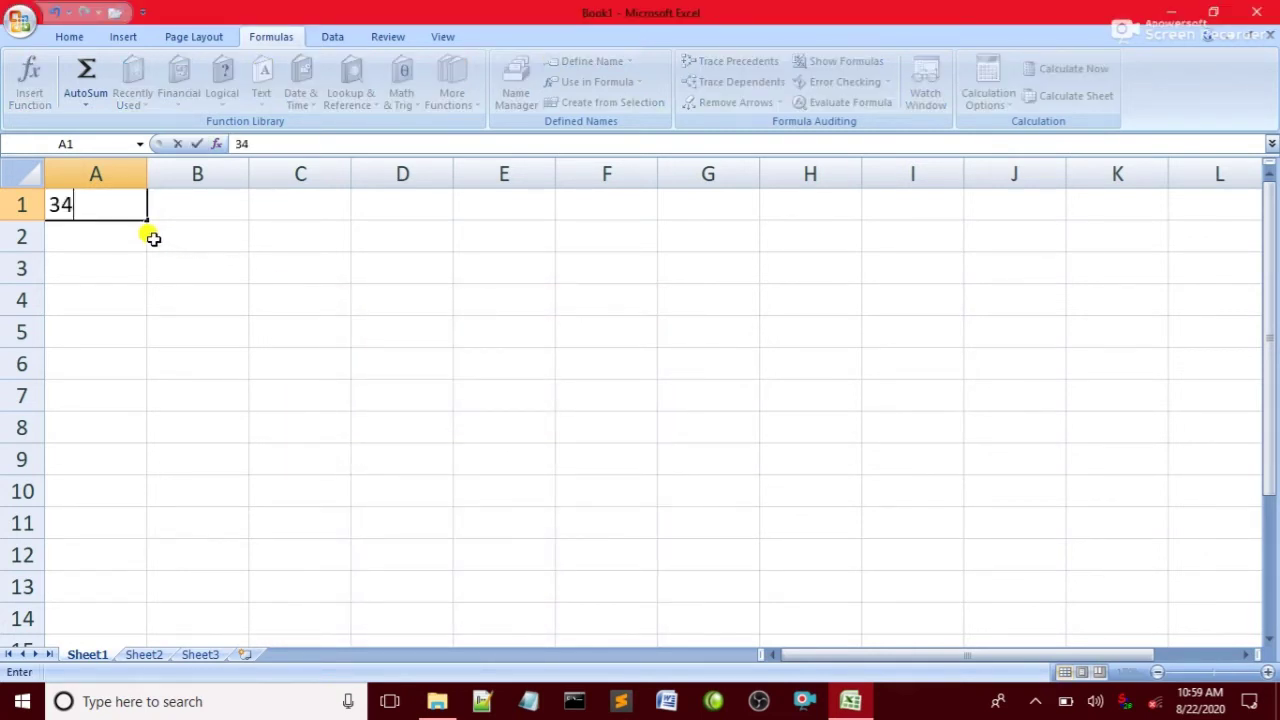
{"action": "left_click", "coordinate": [100, 237]}
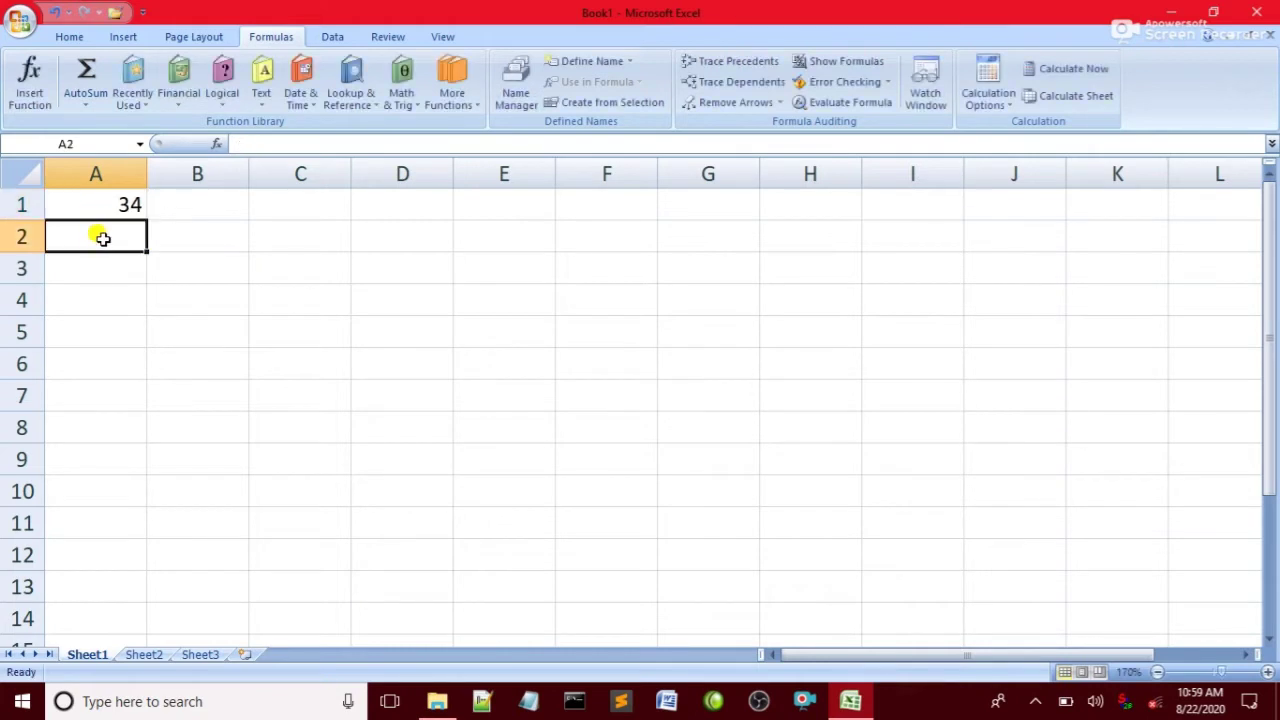
{"action": "type", "text": "45"}
{"action": "left_click", "coordinate": [94, 262]}
{"action": "type", "text": "56"}
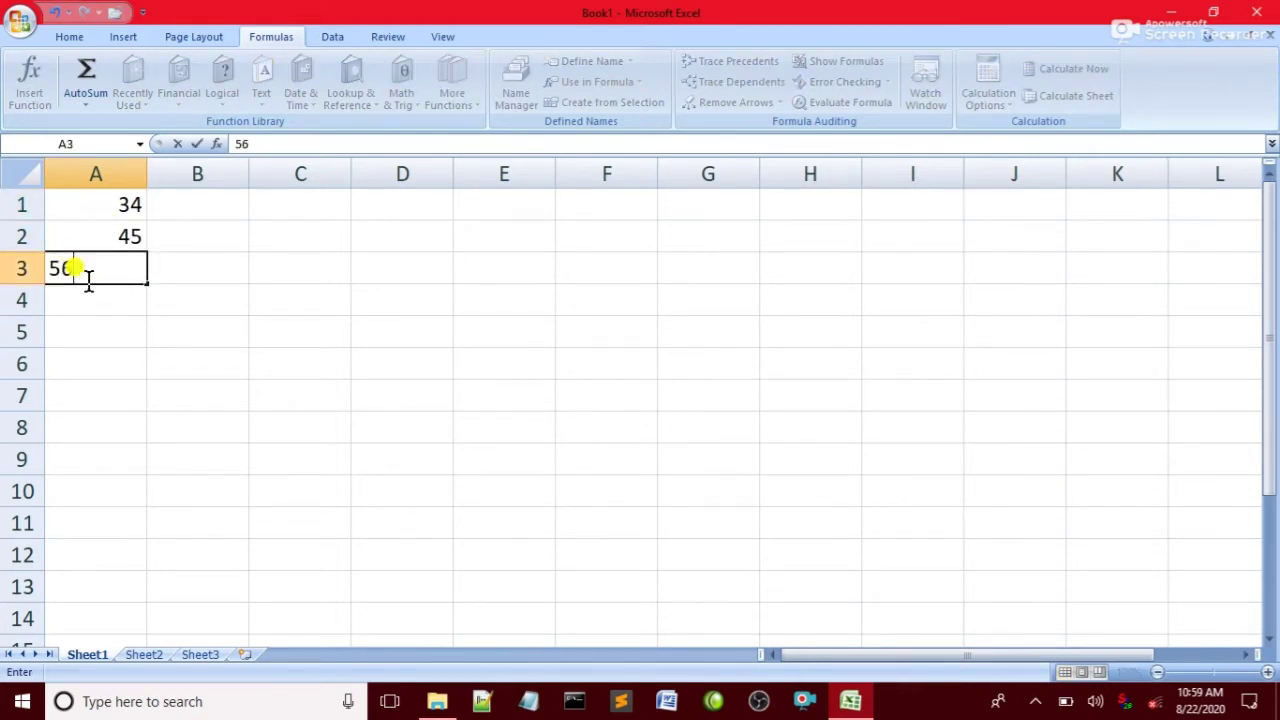
{"action": "left_click", "coordinate": [89, 297]}
{"action": "type", "text": "64"}
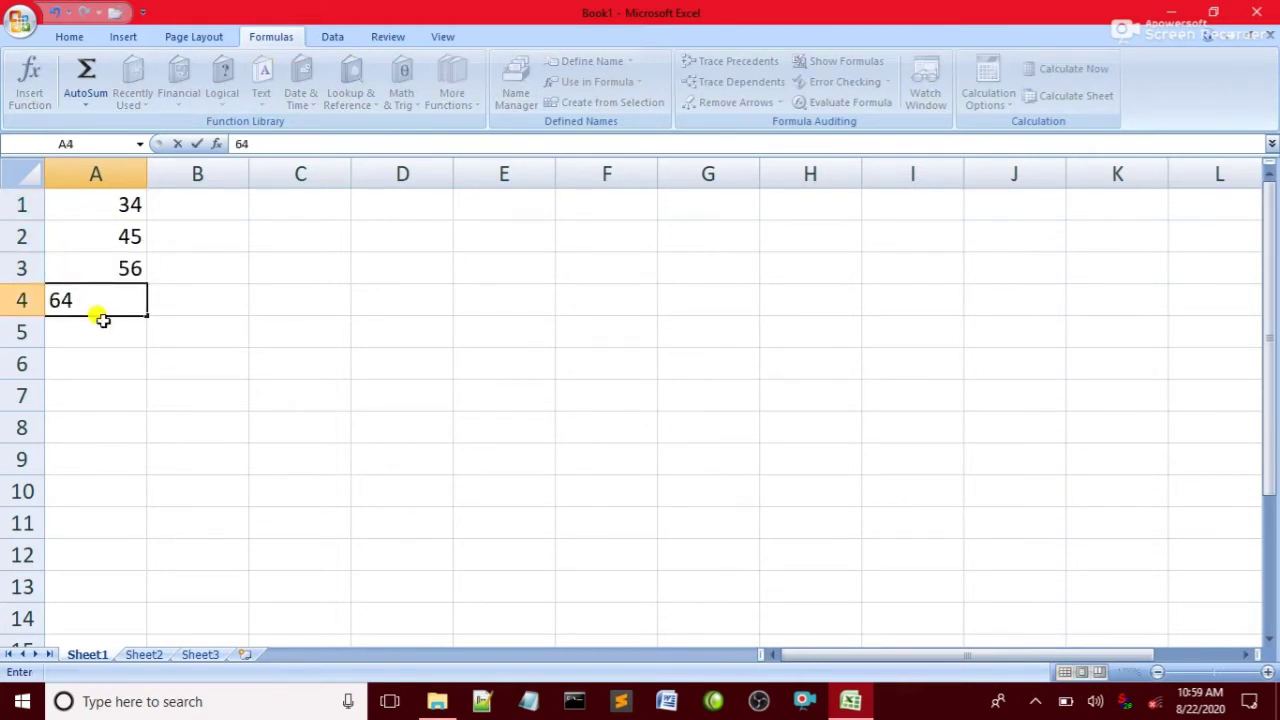
{"action": "left_click", "coordinate": [105, 328]}
{"action": "type", "text": "6"}
{"action": "left_click", "coordinate": [169, 334]}
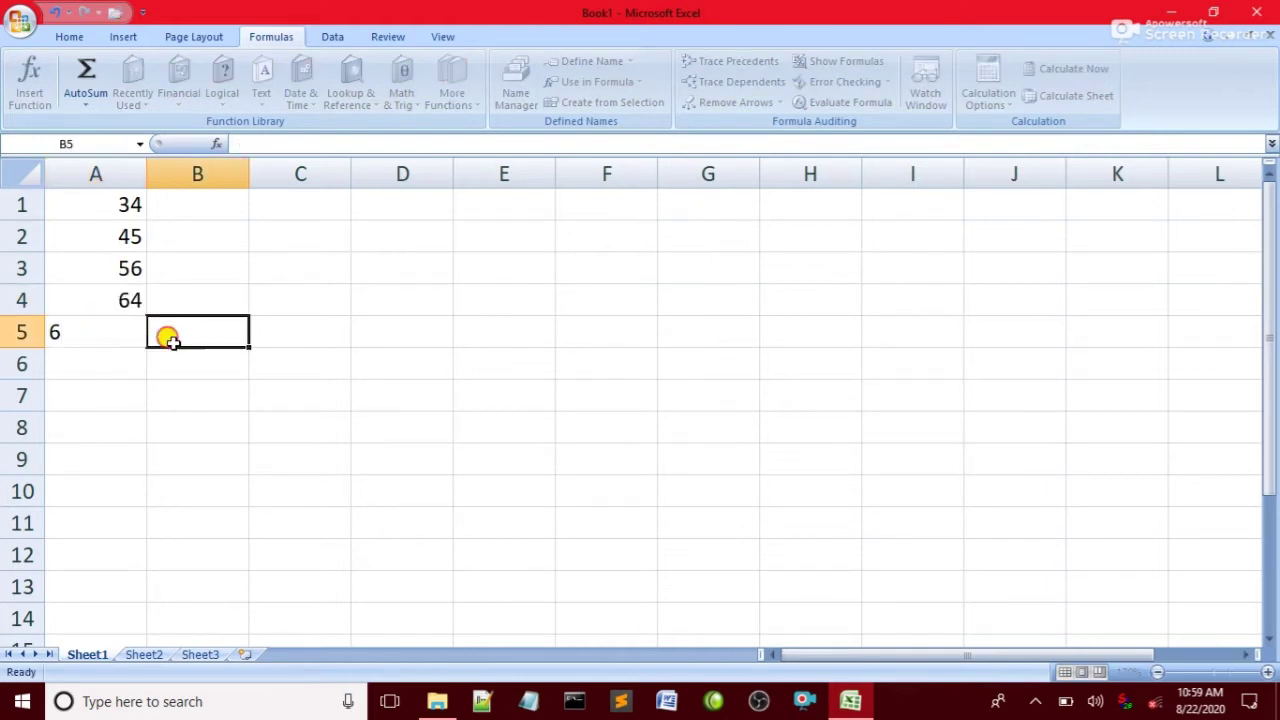
Step: Examine the functions in the All category of Insert Function for cell B5, without inserting one
{"action": "left_click", "coordinate": [29, 82]}
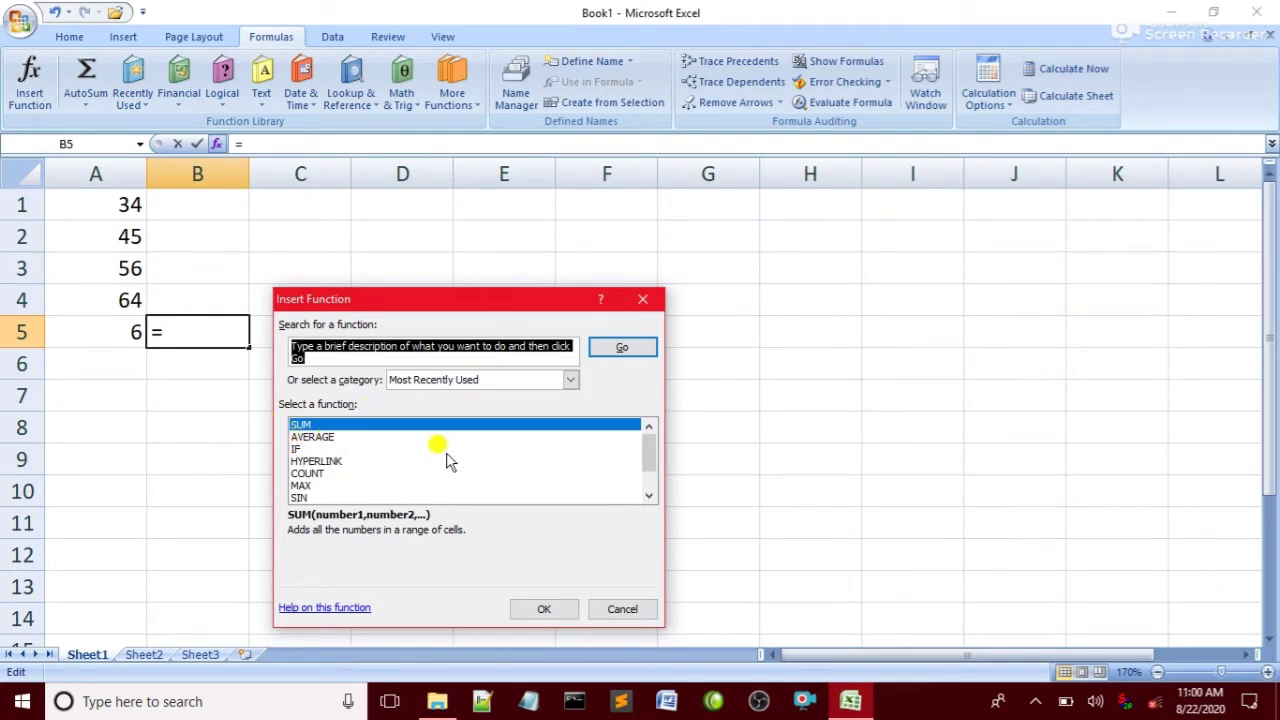
{"action": "left_click", "coordinate": [572, 384]}
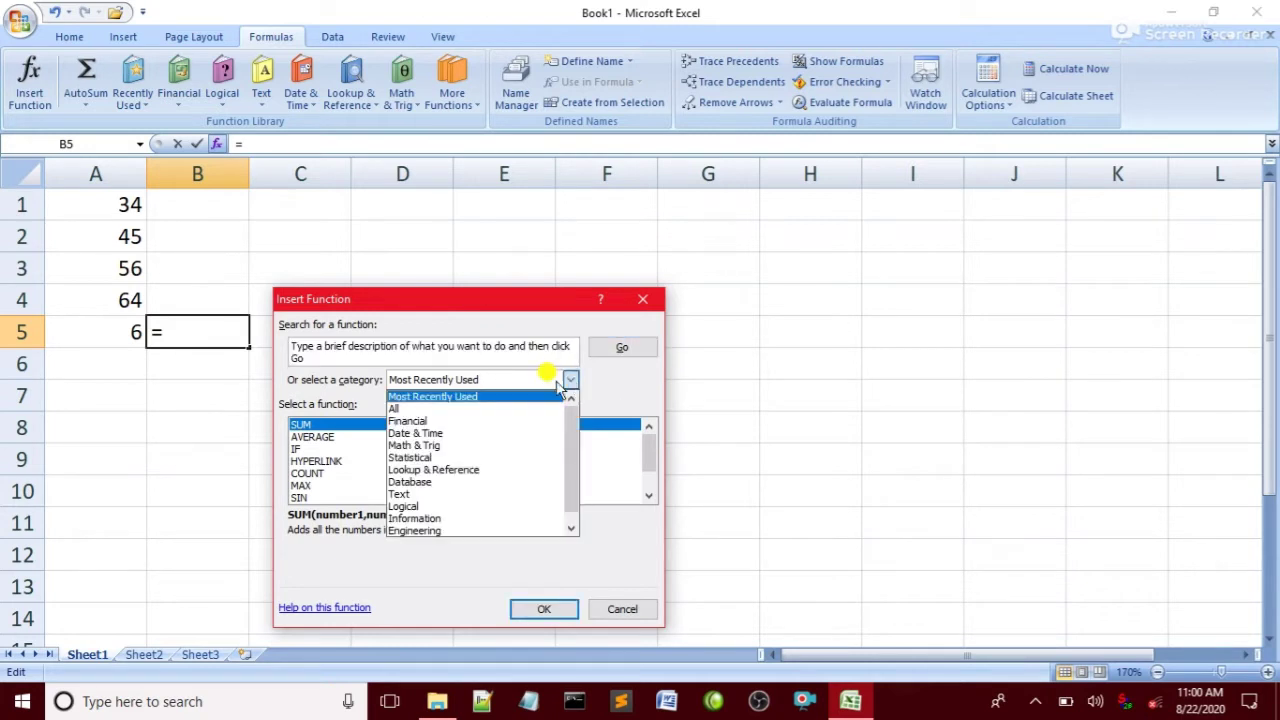
{"action": "left_click", "coordinate": [391, 409]}
{"action": "scroll", "coordinate": [388, 437], "scroll_direction": "down", "scroll_amount": 15}
{"action": "scroll", "coordinate": [375, 428], "scroll_direction": "down", "scroll_amount": 20}
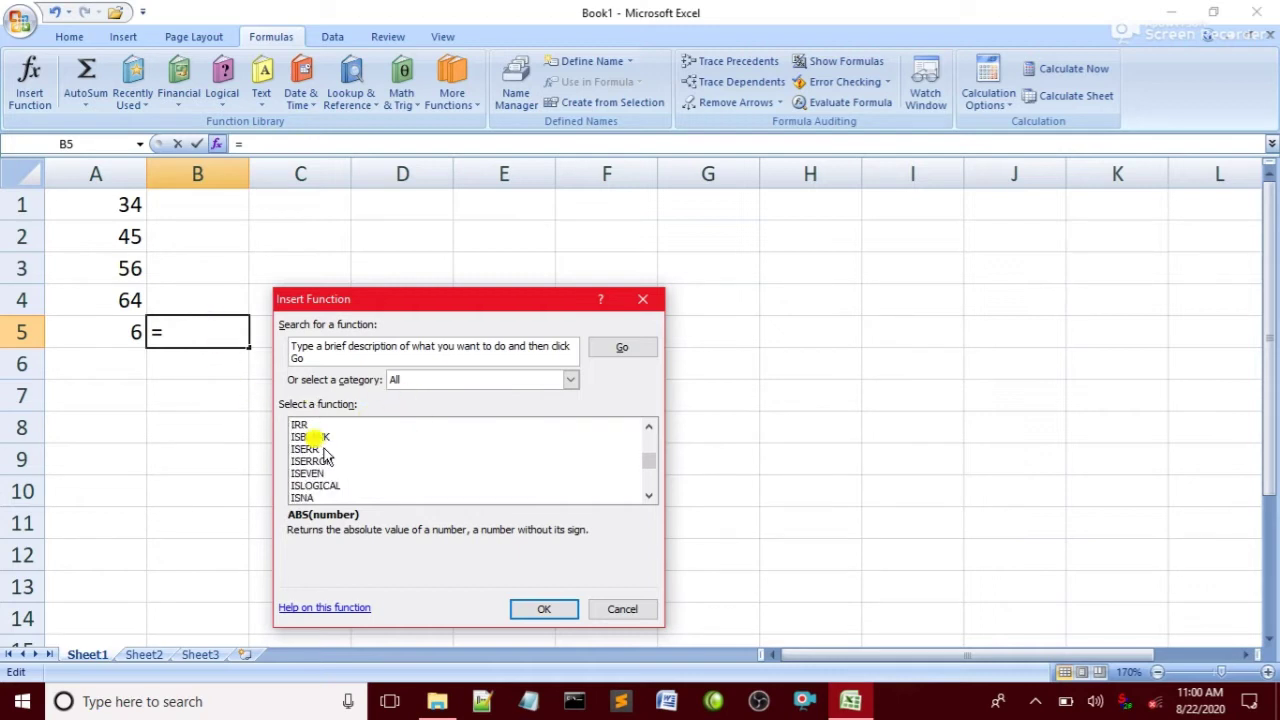
{"action": "left_click", "coordinate": [620, 609]}
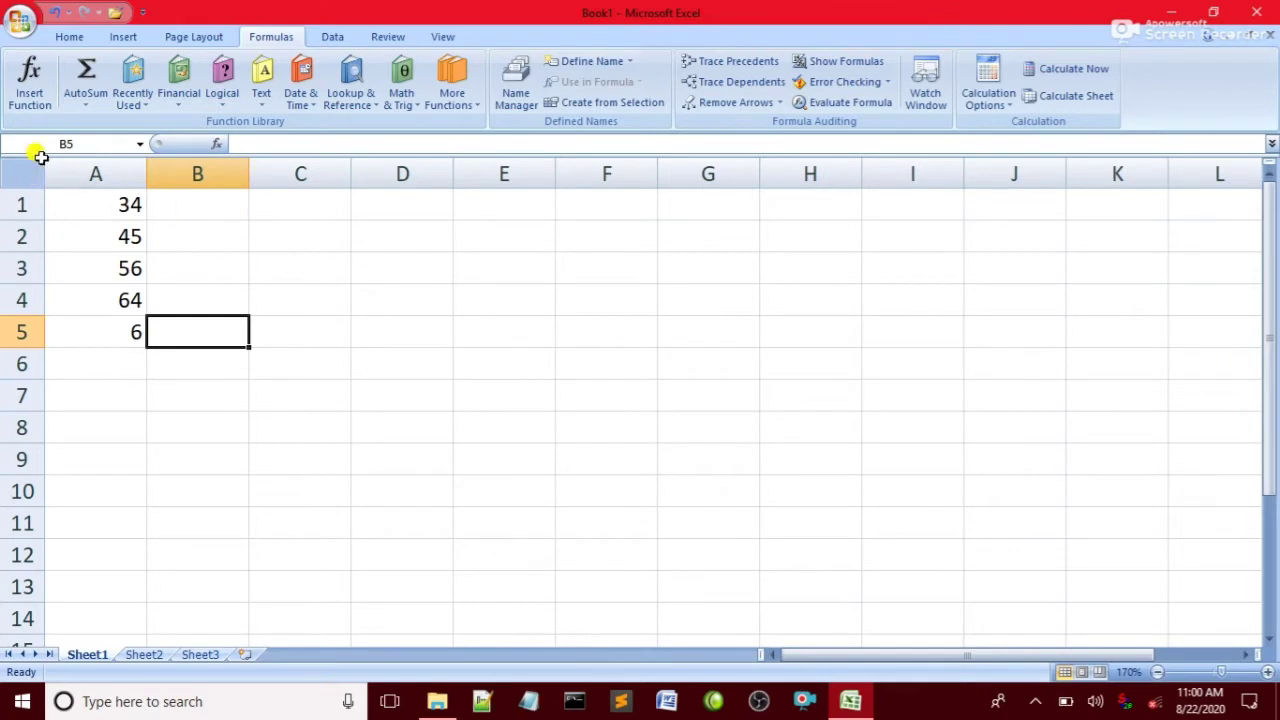
Step: Add the sum of cells A1 to A5 directly below them with AutoSum
{"action": "left_click", "coordinate": [86, 97]}
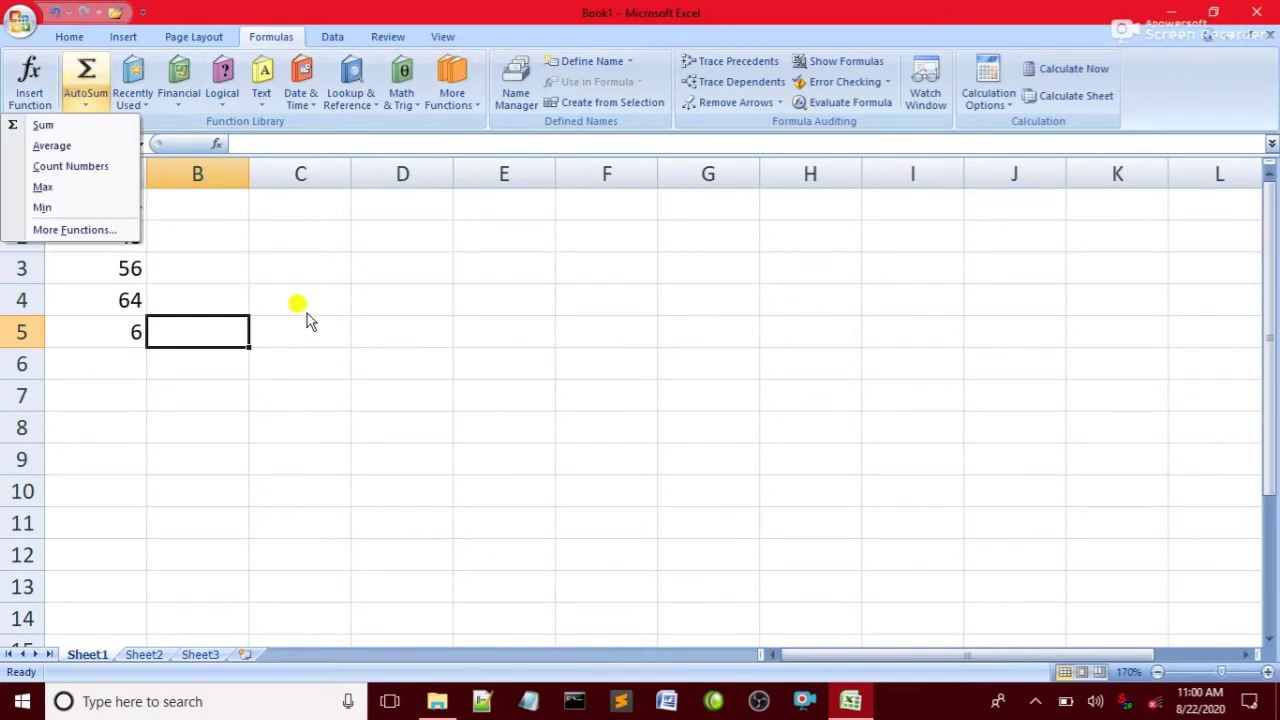
{"action": "left_click", "coordinate": [166, 206]}
{"action": "left_click_drag", "start_coordinate": [131, 195], "coordinate": [126, 330]}
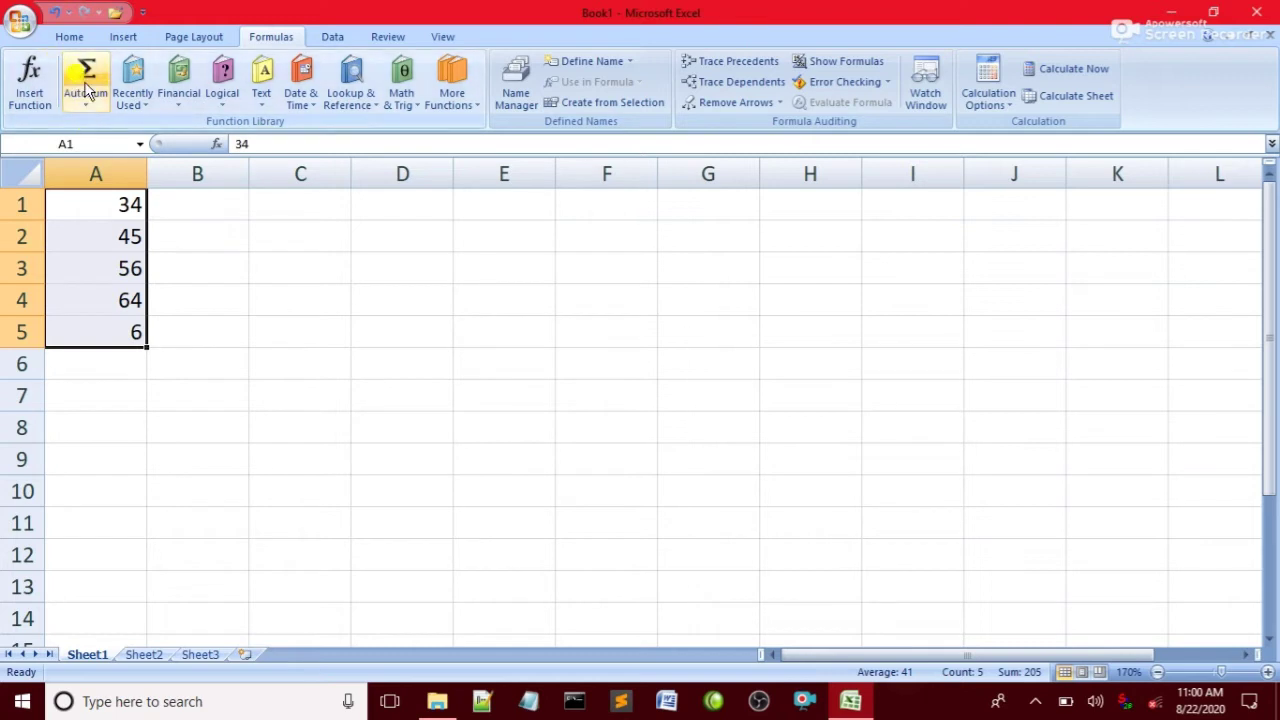
{"action": "left_click", "coordinate": [88, 92]}
{"action": "left_click", "coordinate": [30, 123]}
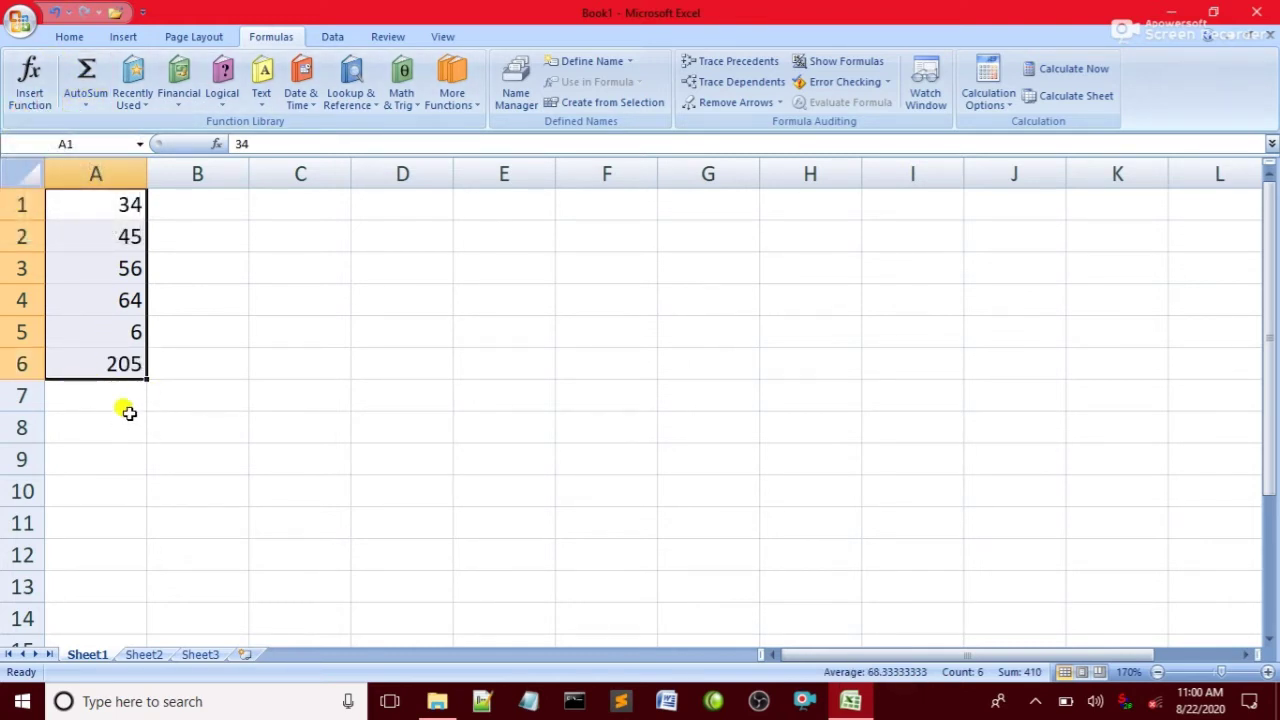
Step: Add the average of A1 to A6 in A7 and the count of numbers in A1 to A7 in A8
{"action": "left_click", "coordinate": [87, 100]}
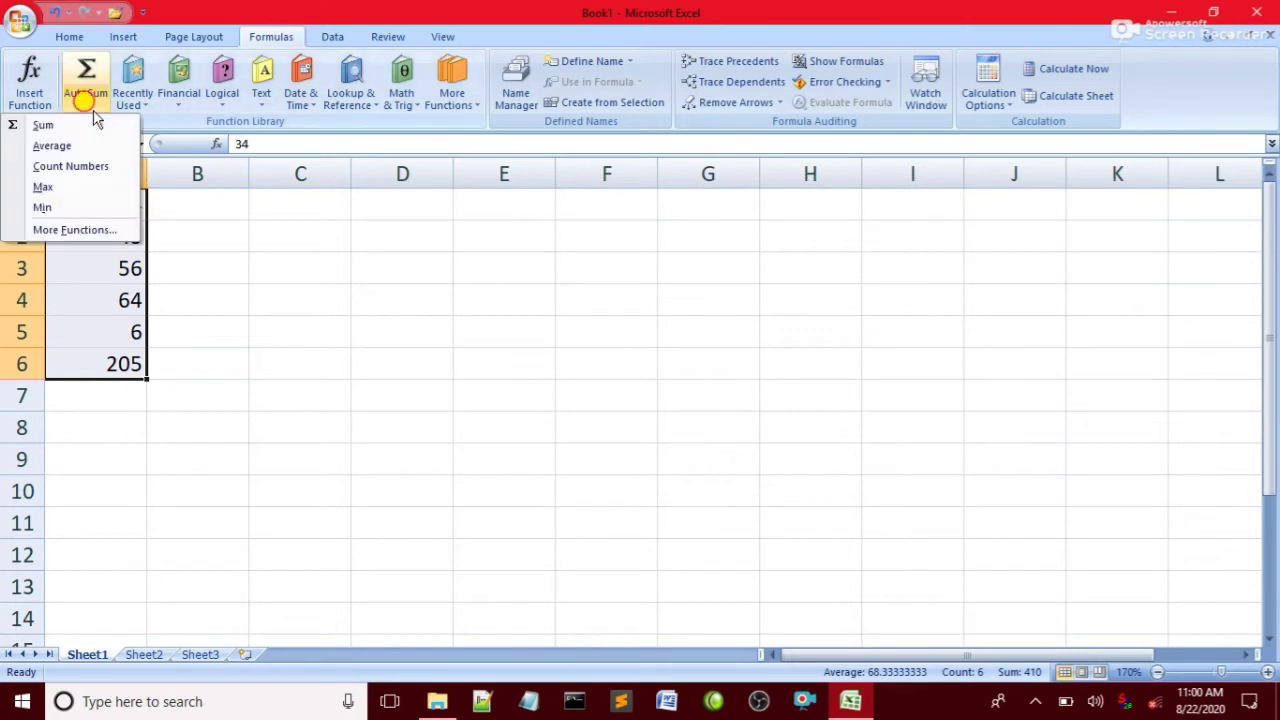
{"action": "left_click", "coordinate": [52, 145]}
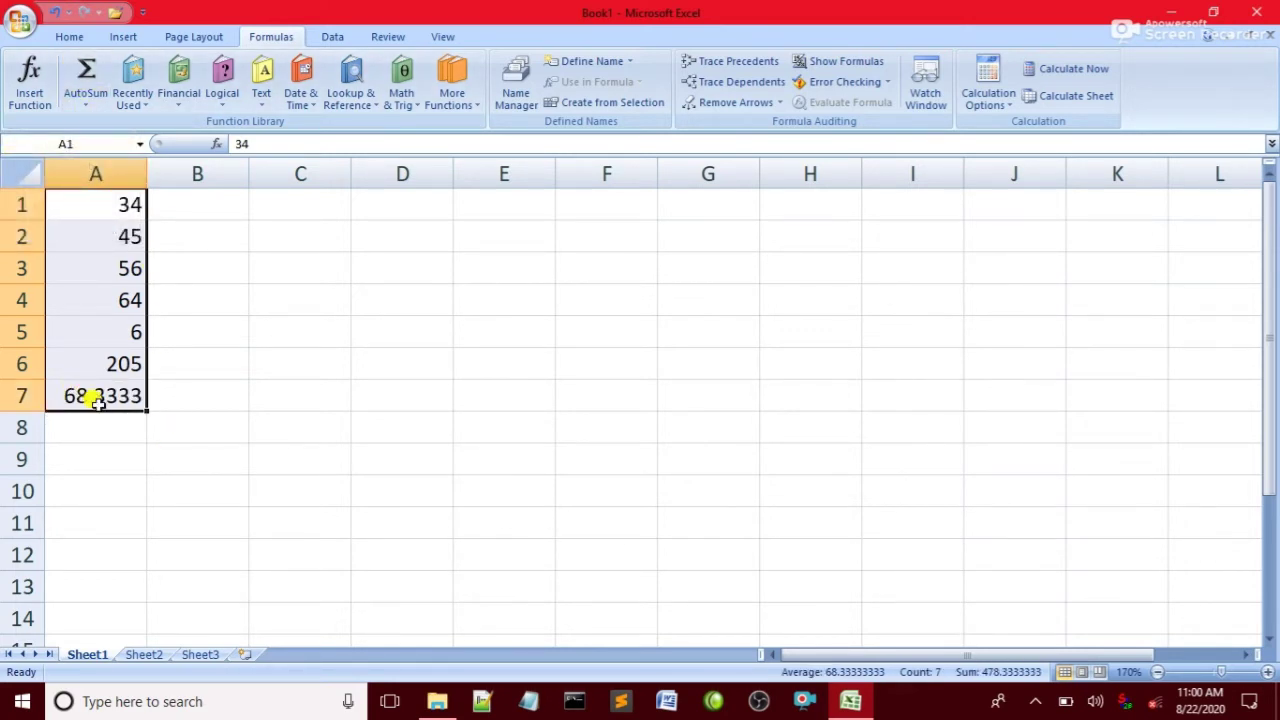
{"action": "left_click", "coordinate": [88, 101]}
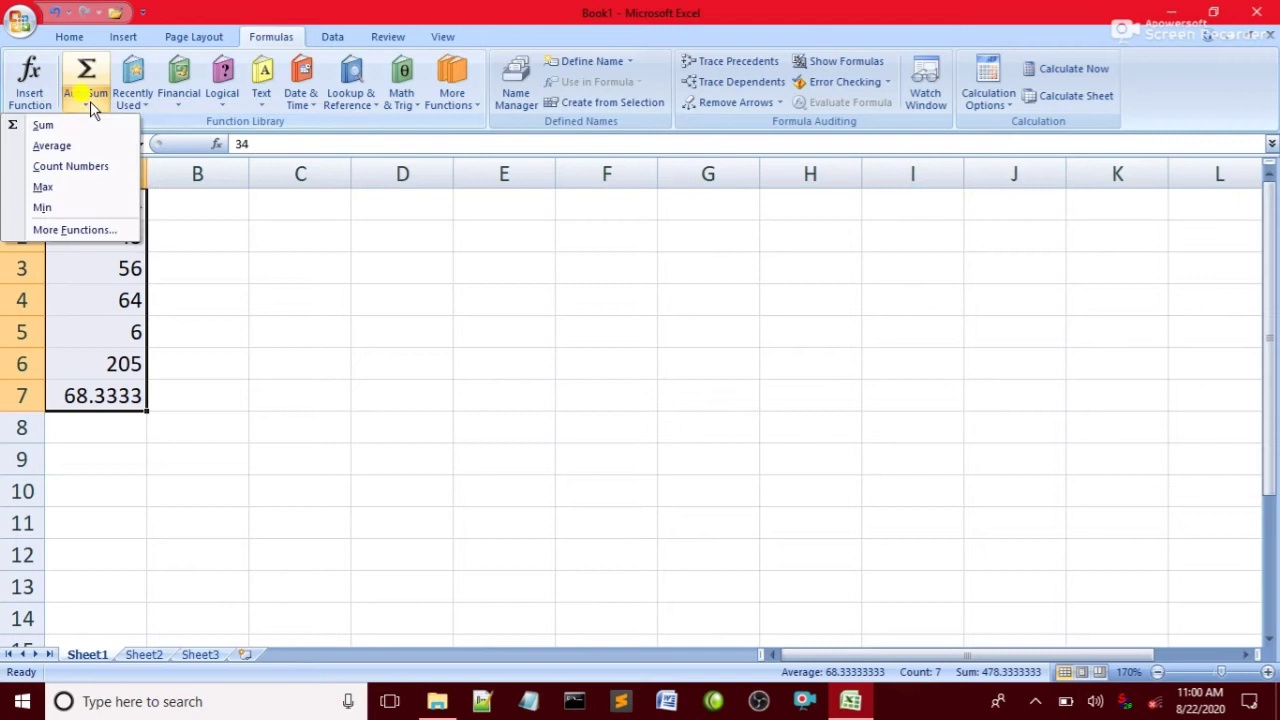
{"action": "left_click", "coordinate": [70, 166]}
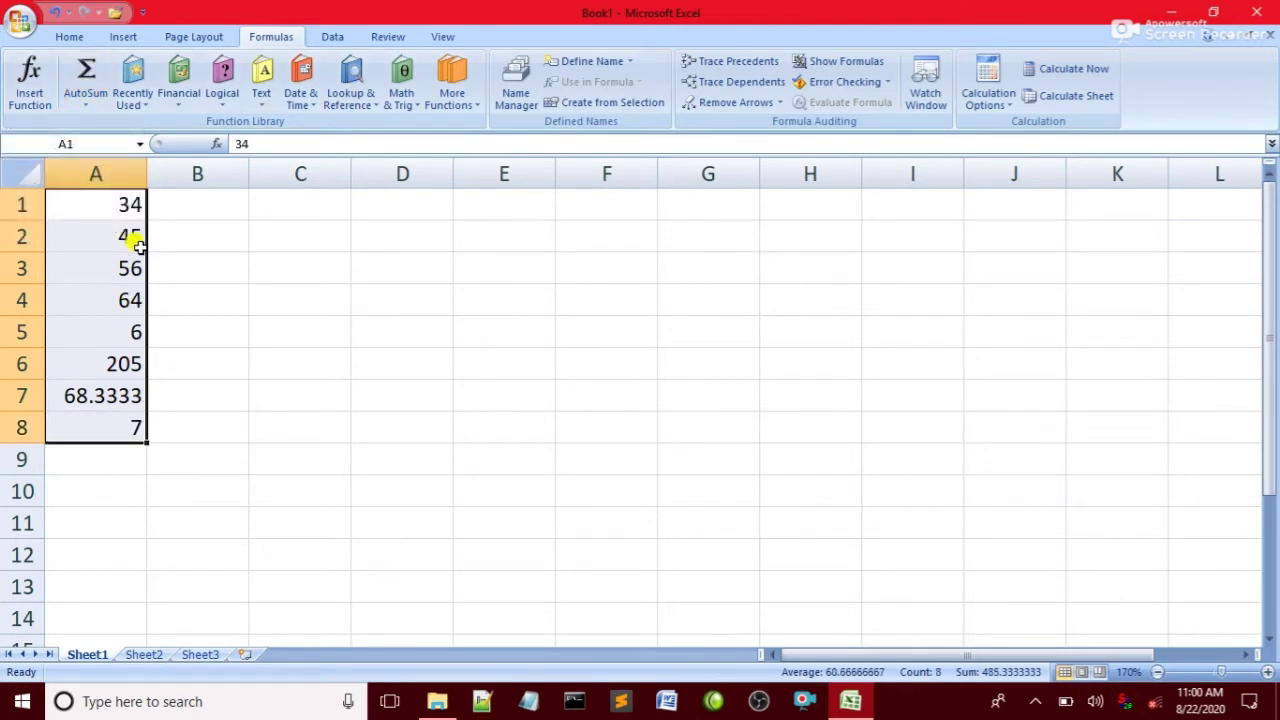
Step: Add the maximum of A1 to A8 in A9 and the minimum of A1 to A9 in A10
{"action": "left_click", "coordinate": [89, 100]}
{"action": "left_click", "coordinate": [44, 187]}
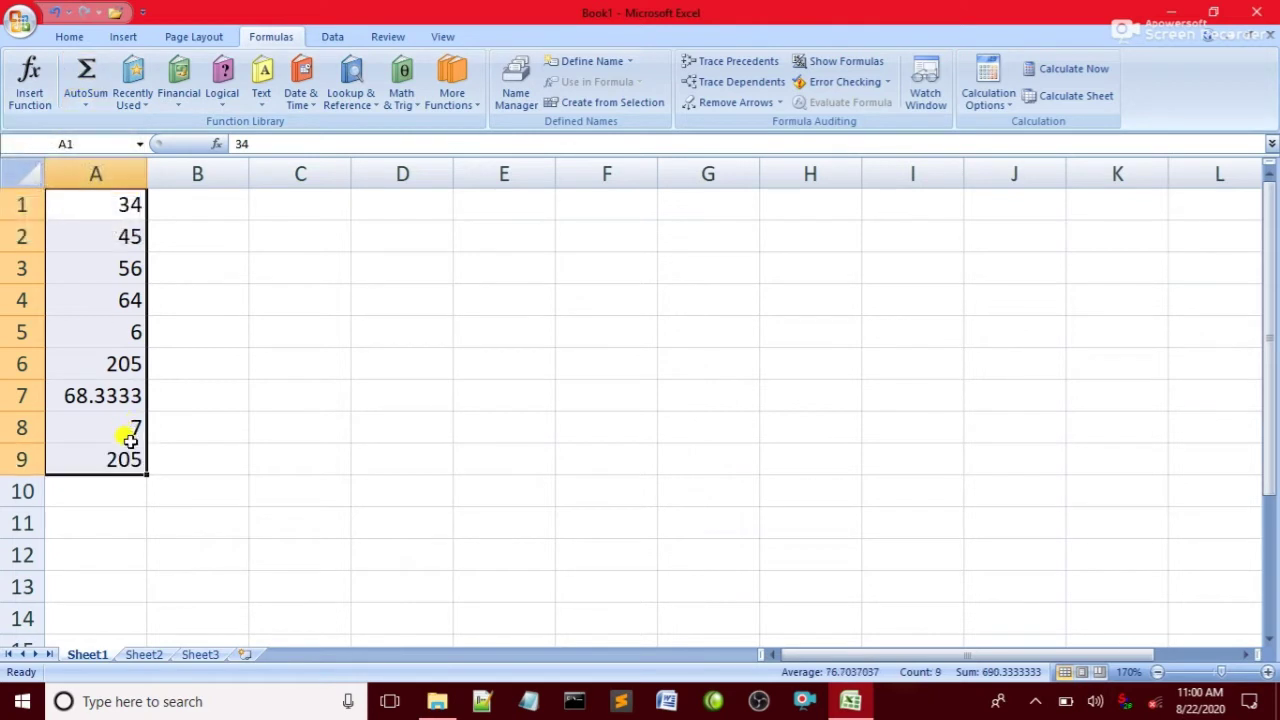
{"action": "left_click", "coordinate": [89, 101]}
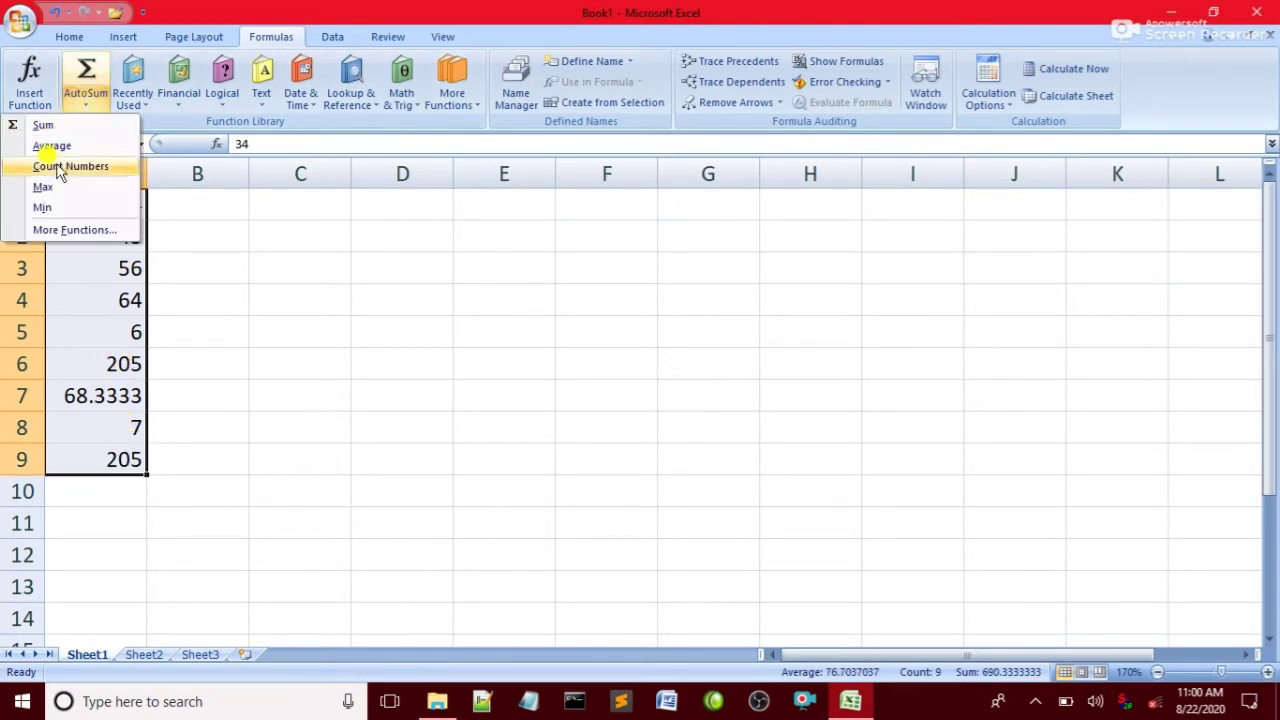
{"action": "left_click", "coordinate": [42, 207]}
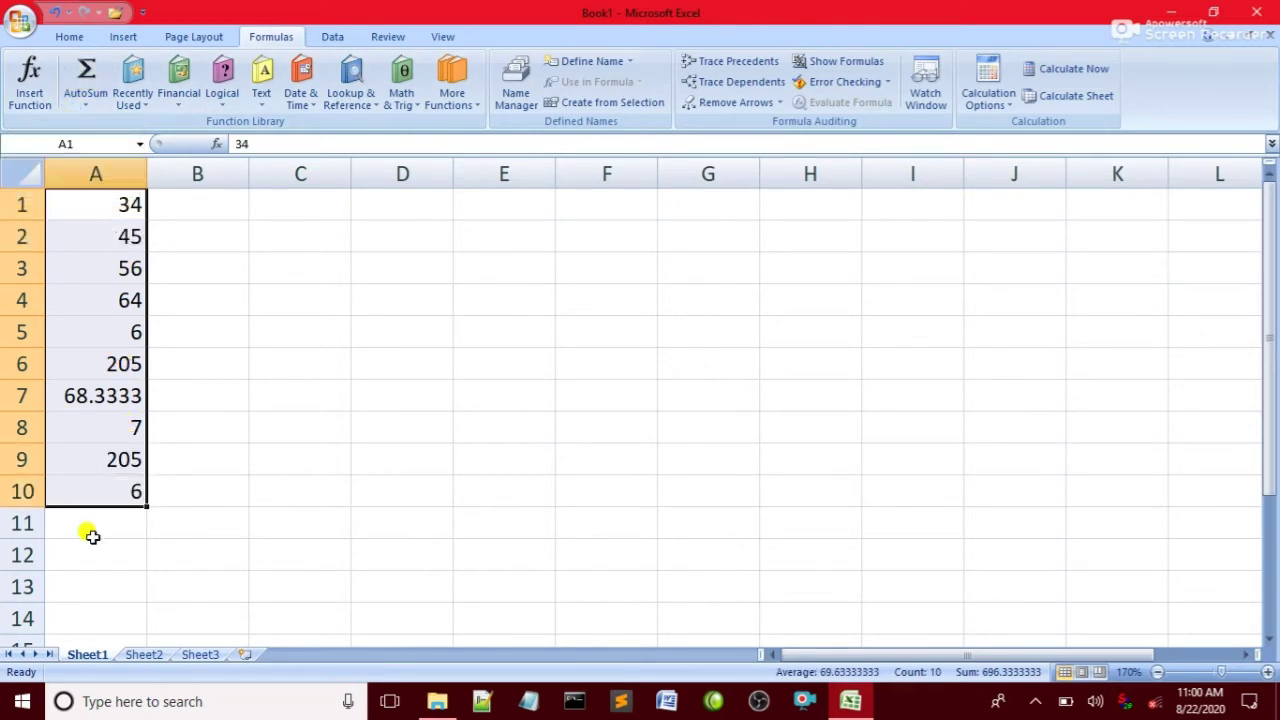
Step: Select cell C6 and look through the recently used functions without inserting one
{"action": "left_click", "coordinate": [114, 323]}
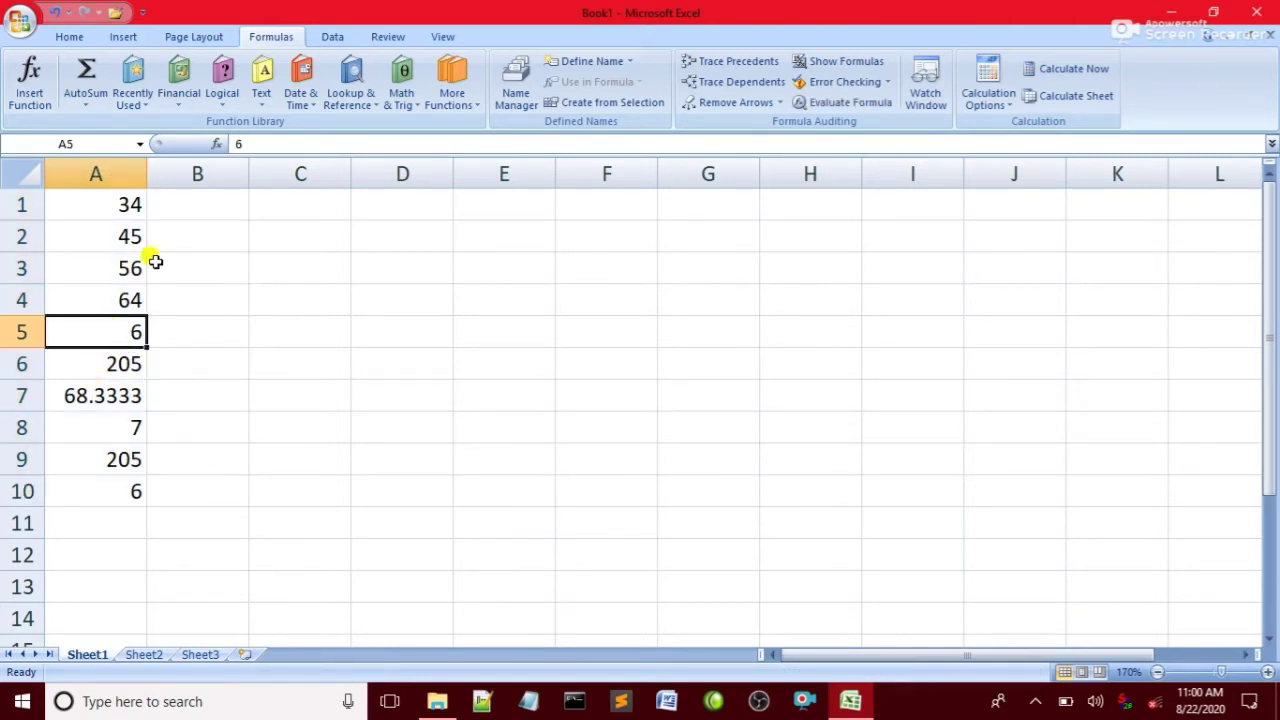
{"action": "left_click", "coordinate": [266, 366]}
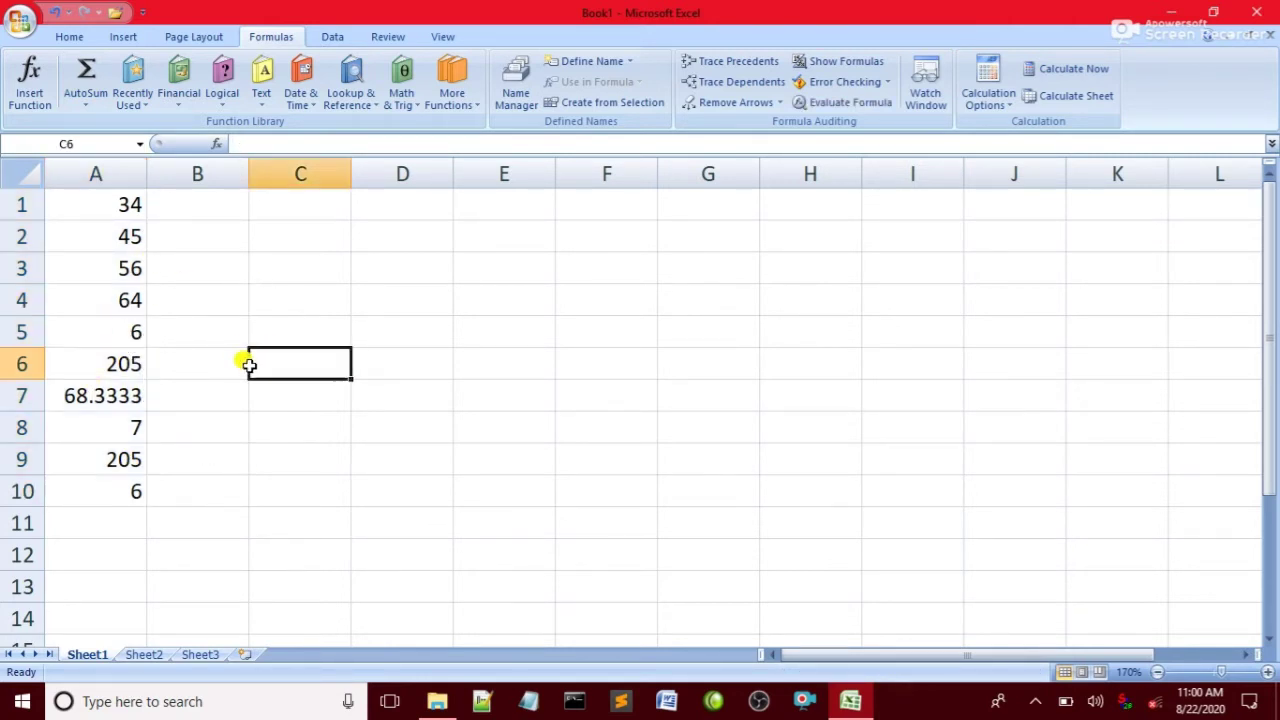
{"action": "left_click", "coordinate": [133, 100]}
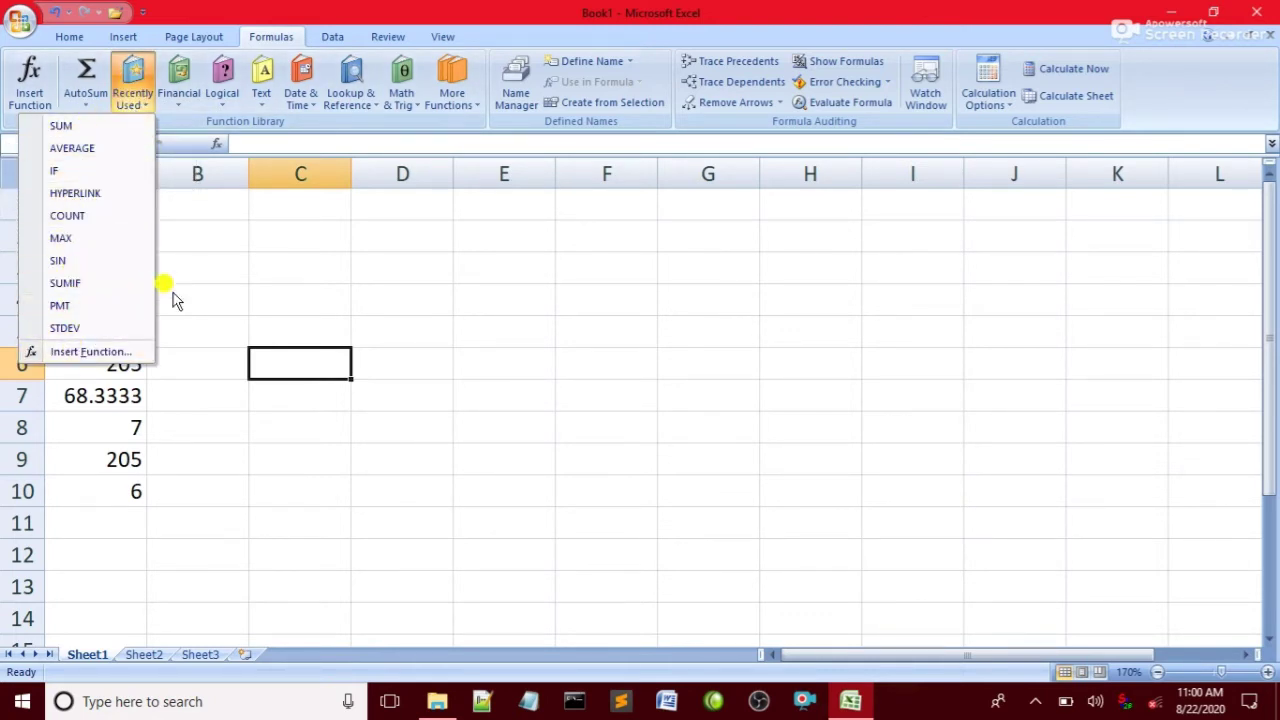
{"action": "left_click", "coordinate": [346, 303]}
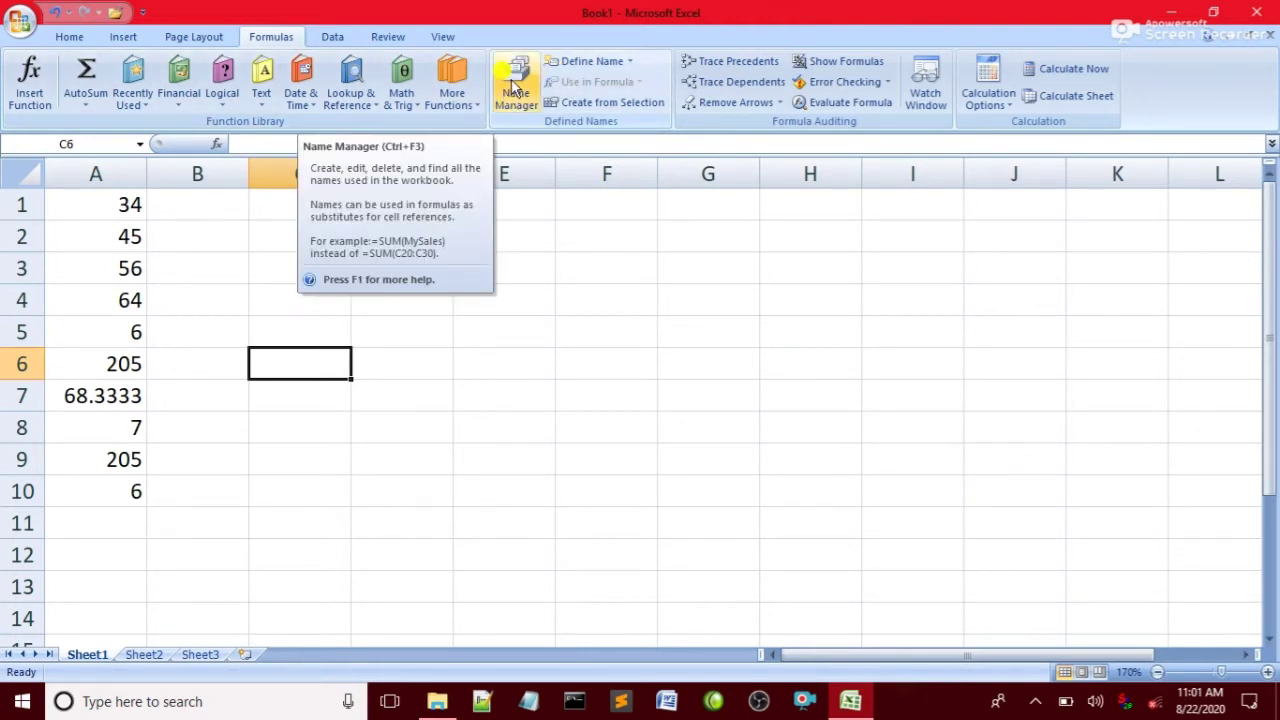
Step: Define the name "as" for cell C1 with workbook scope
{"action": "left_click", "coordinate": [590, 63]}
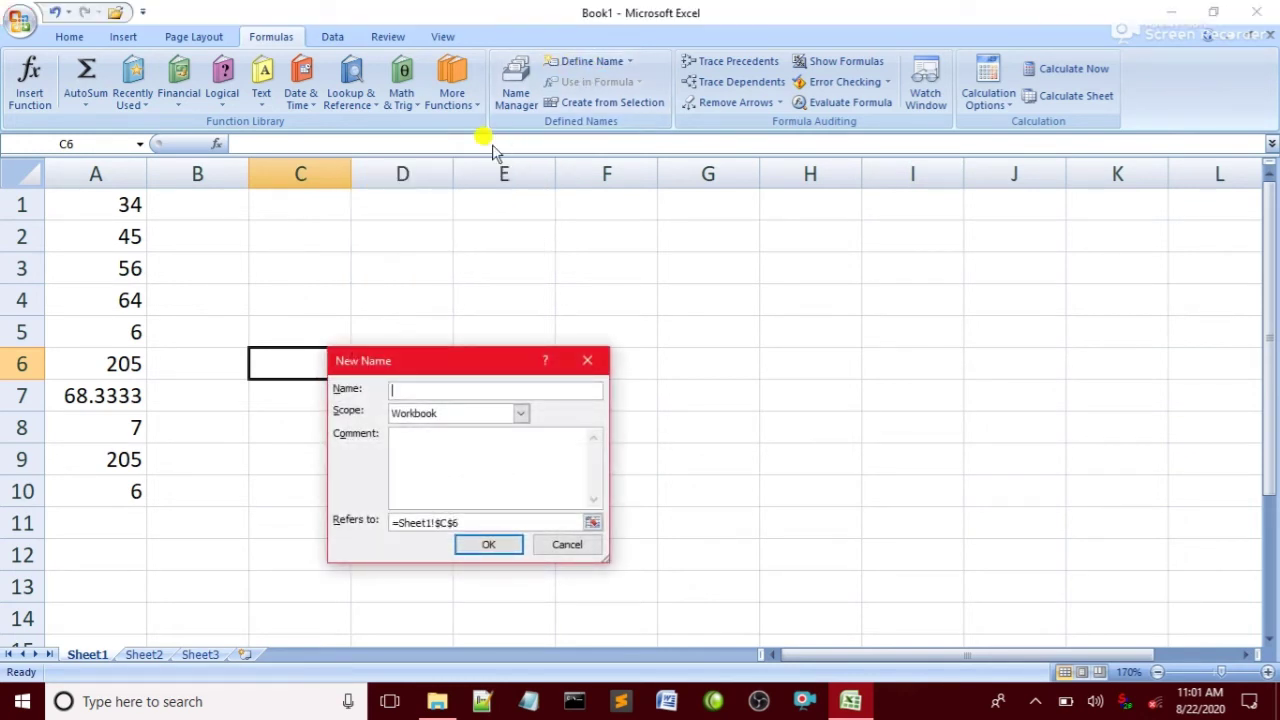
{"action": "left_click", "coordinate": [586, 360]}
{"action": "left_click", "coordinate": [308, 210]}
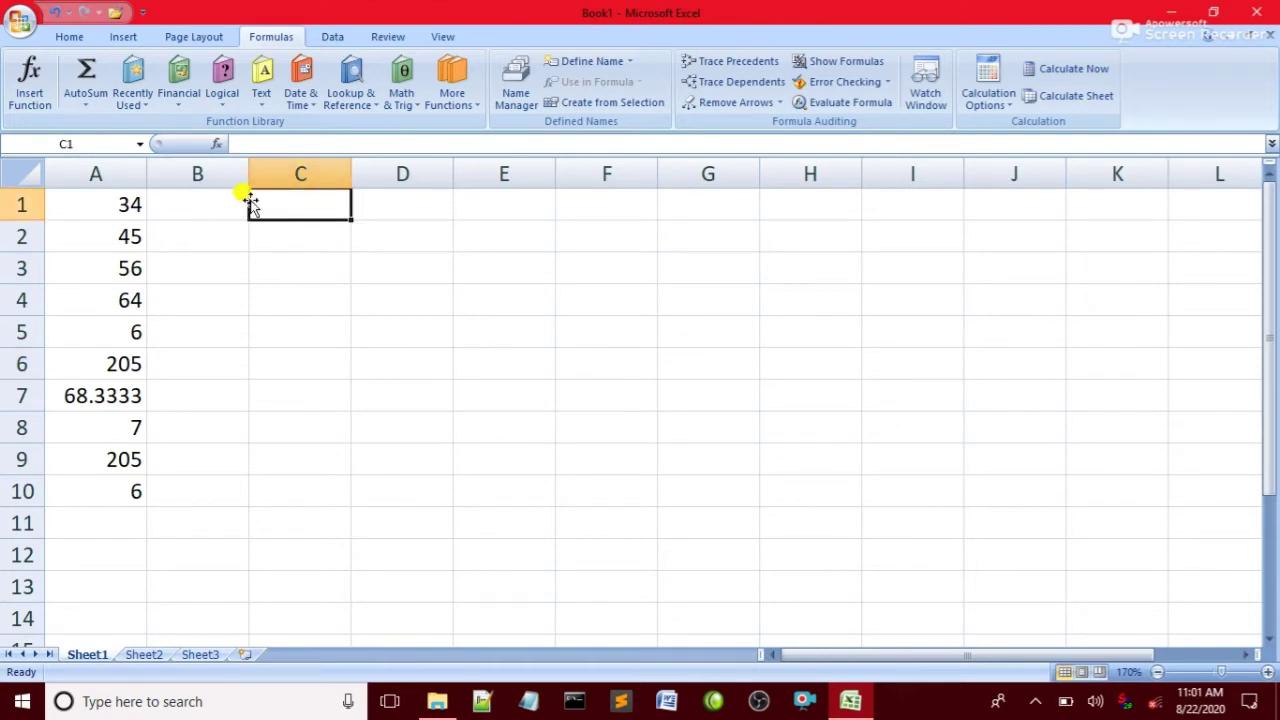
{"action": "left_click", "coordinate": [627, 68]}
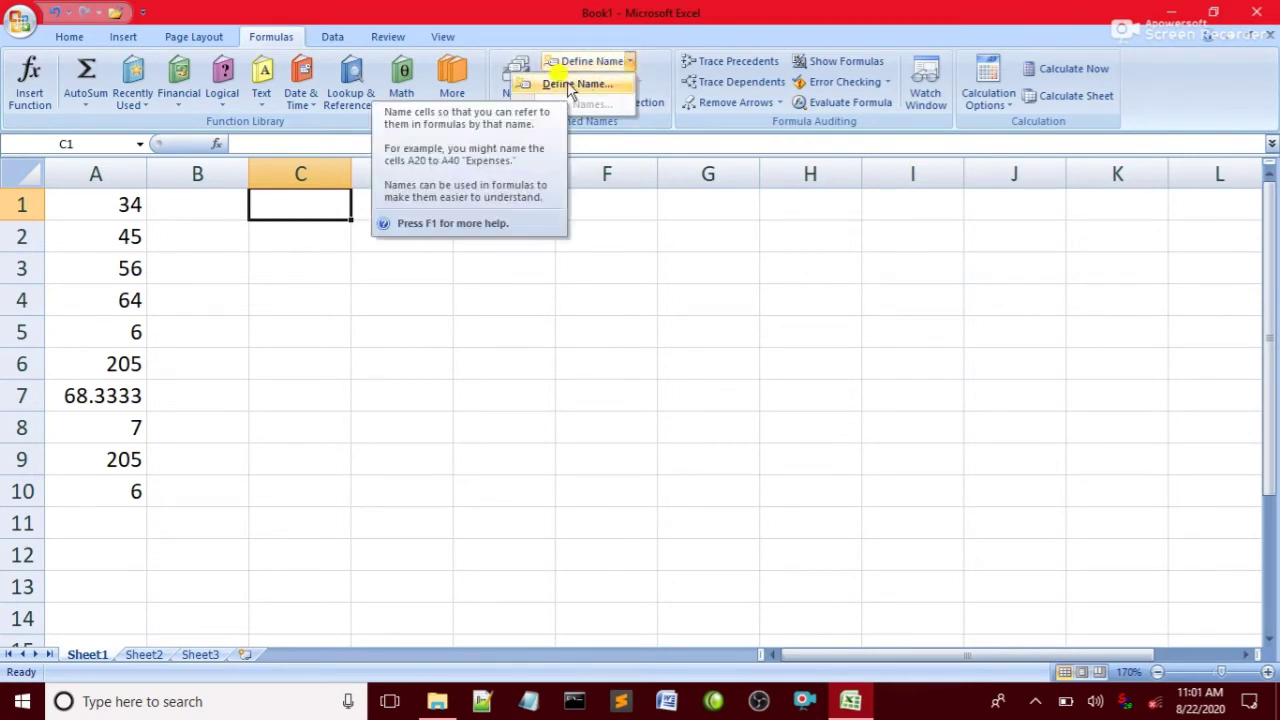
{"action": "left_click", "coordinate": [571, 83]}
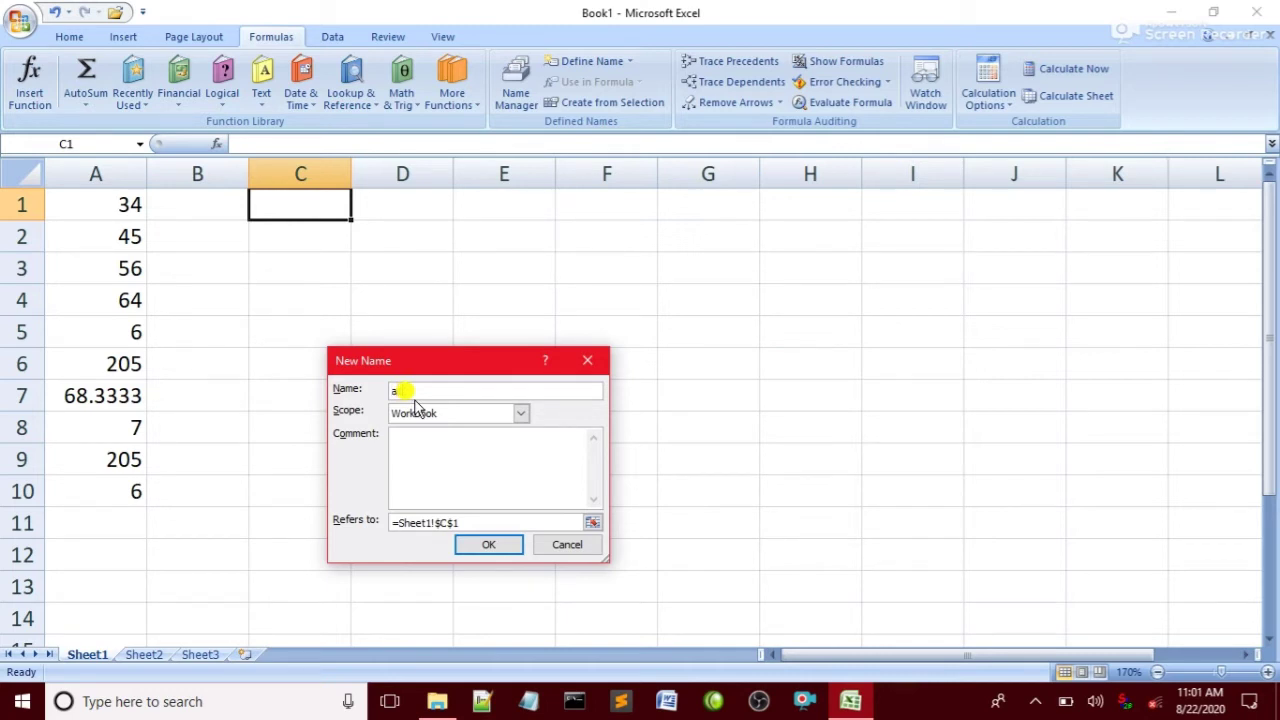
{"action": "left_click", "coordinate": [489, 544]}
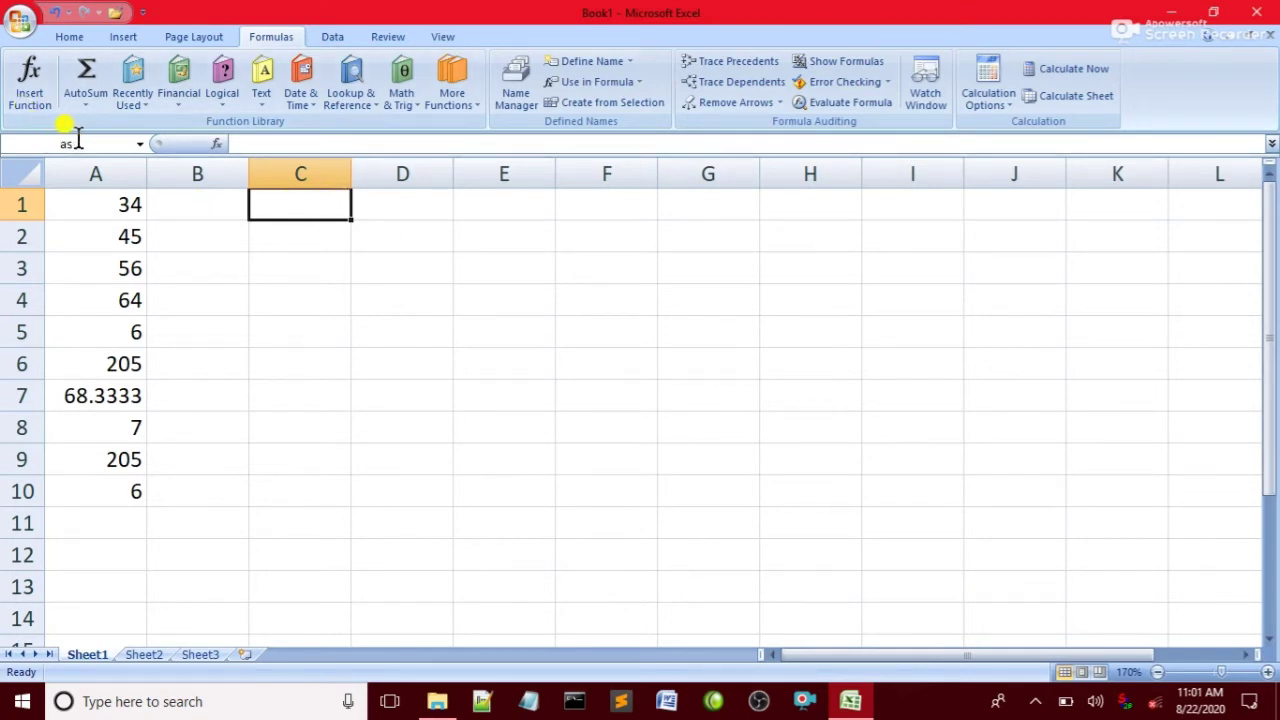
Step: Define the name "sa" for cell D1 with workbook scope
{"action": "left_click", "coordinate": [399, 204]}
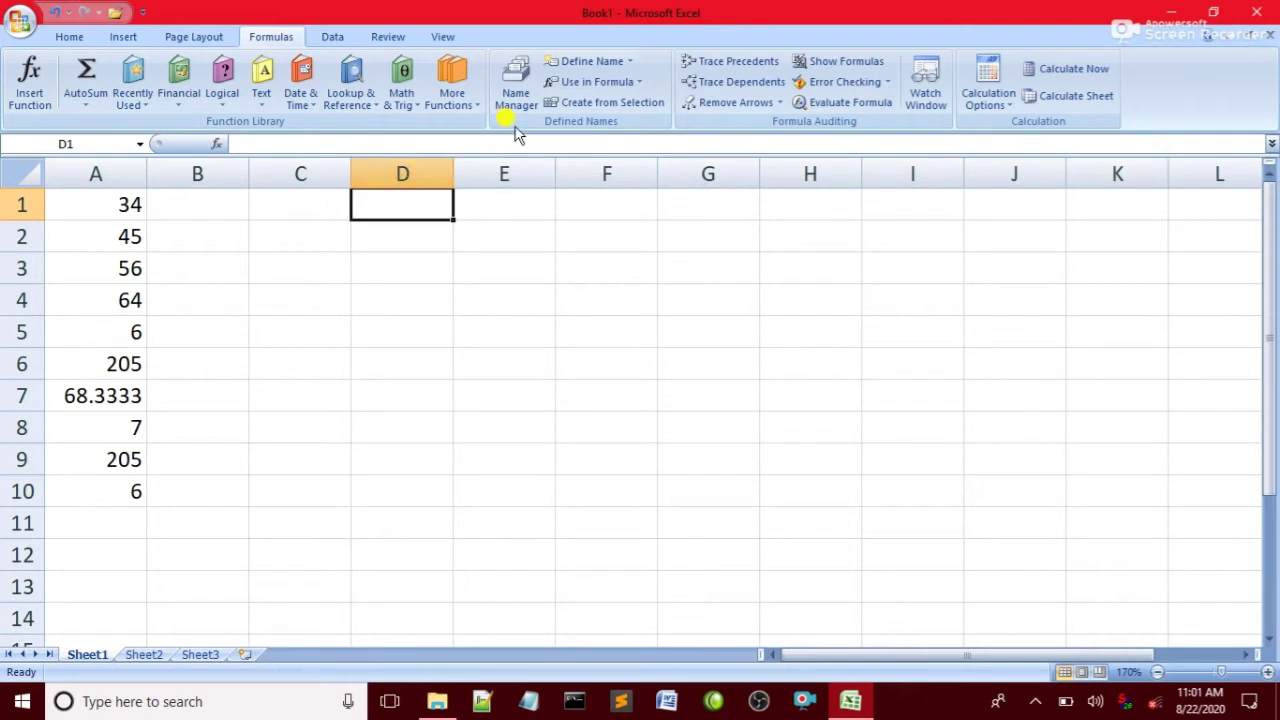
{"action": "left_click", "coordinate": [573, 60]}
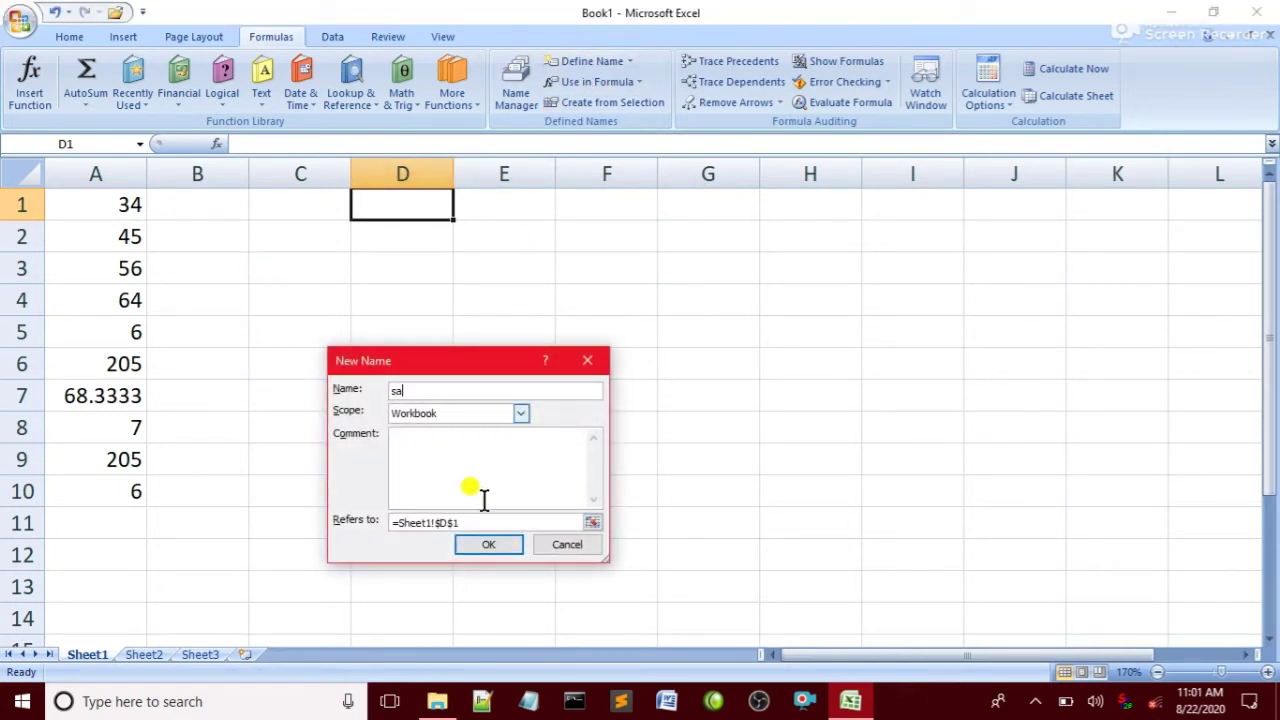
{"action": "left_click", "coordinate": [488, 544]}
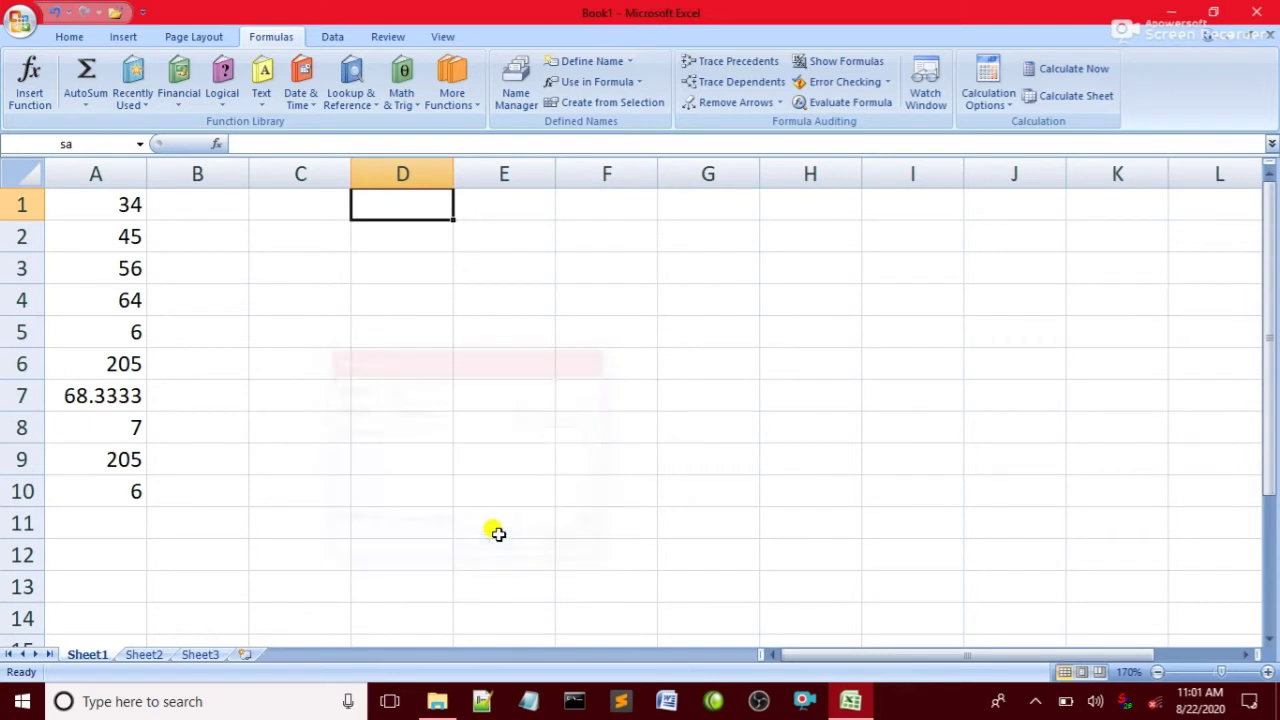
Step: Check the names assigned to cells C1 and D1, and review both entries in the Name Manager without changing them
{"action": "left_click", "coordinate": [273, 207]}
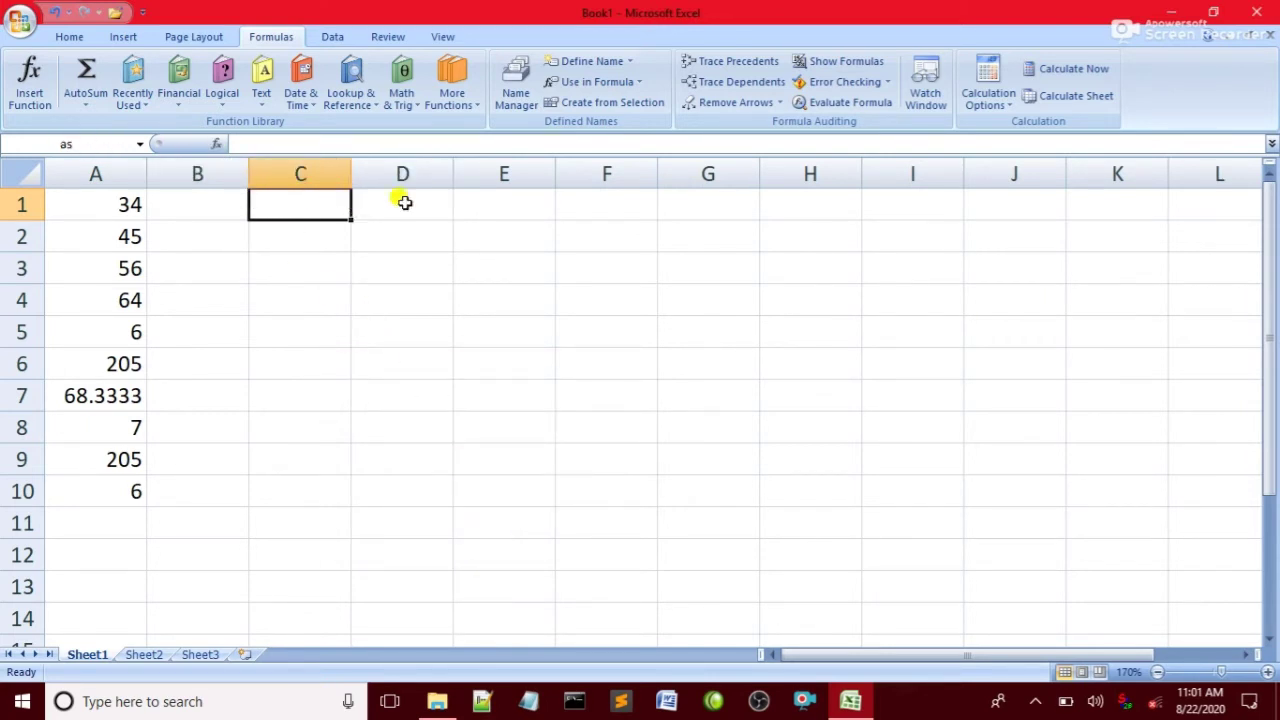
{"action": "left_click", "coordinate": [408, 200]}
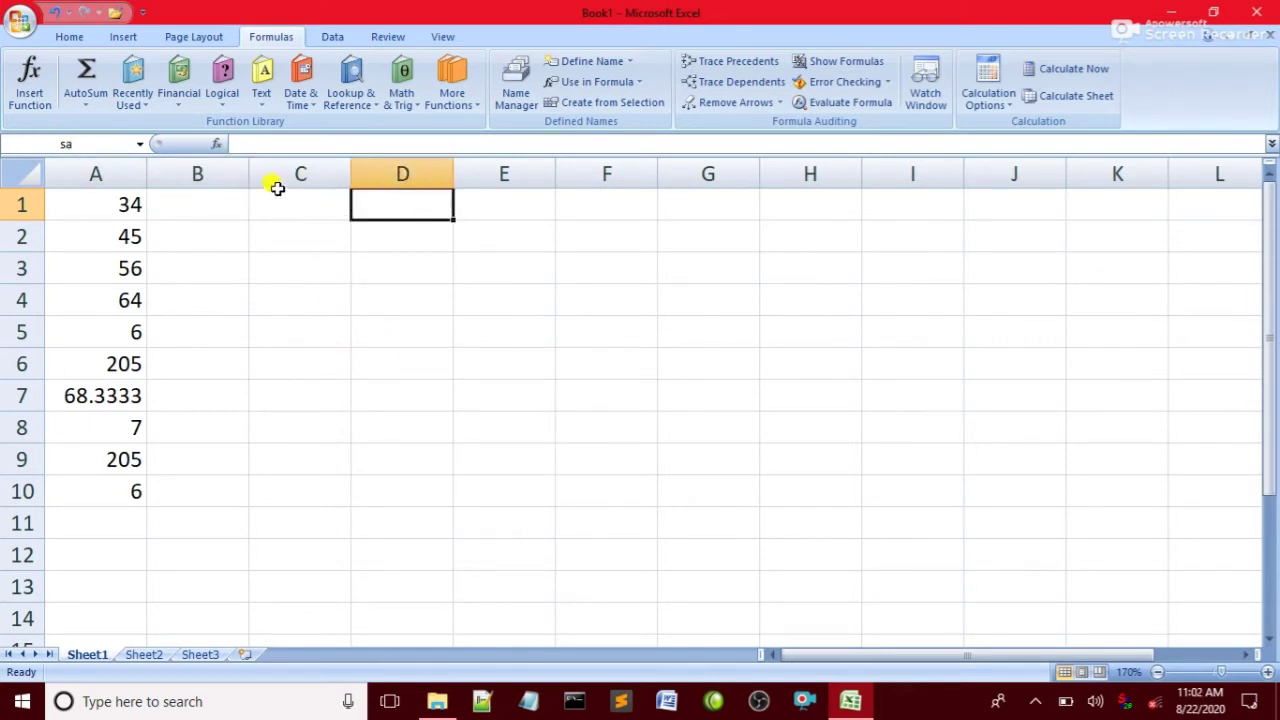
{"action": "left_click", "coordinate": [278, 192]}
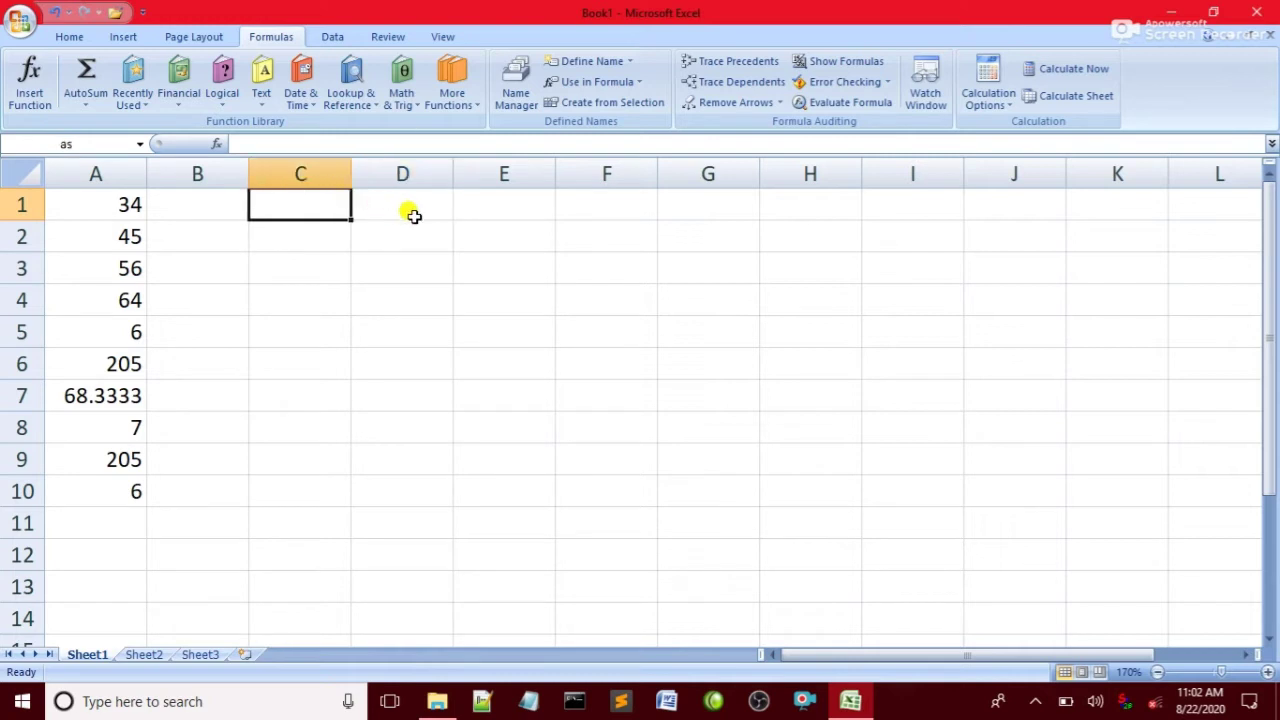
{"action": "left_click", "coordinate": [531, 80]}
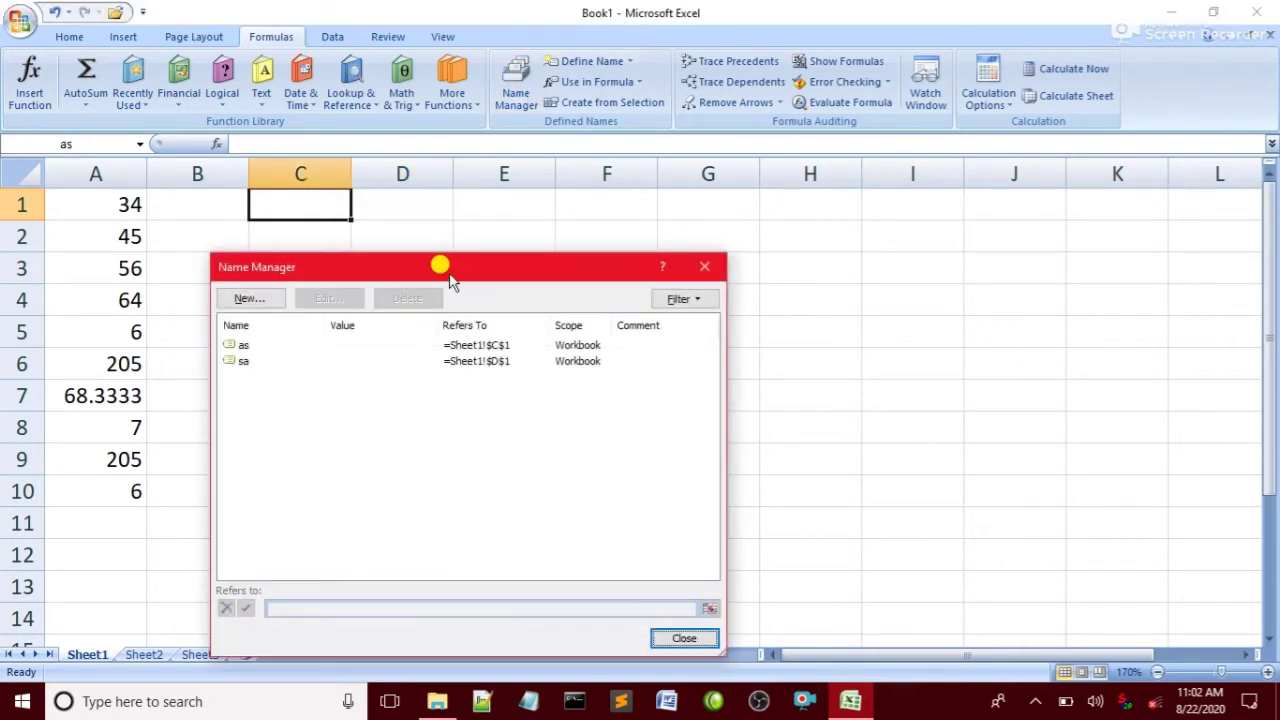
{"action": "left_click", "coordinate": [266, 345]}
{"action": "left_click", "coordinate": [248, 362]}
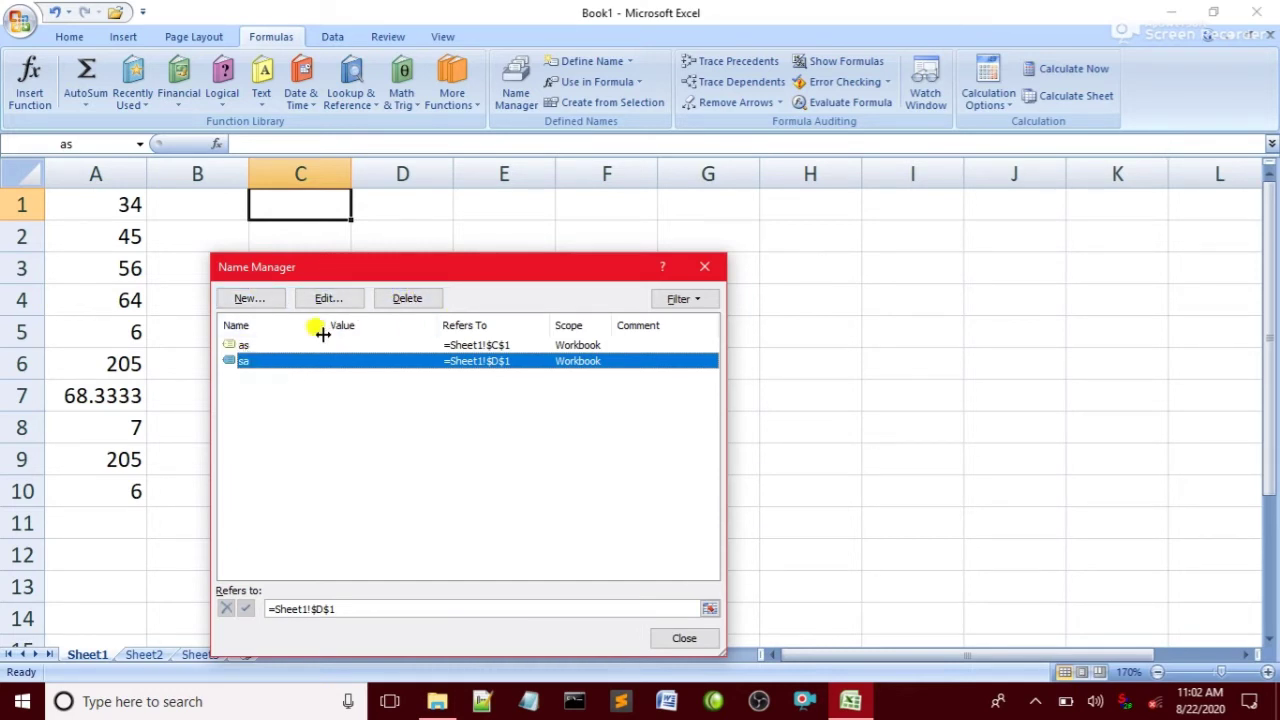
{"action": "left_click", "coordinate": [704, 267]}
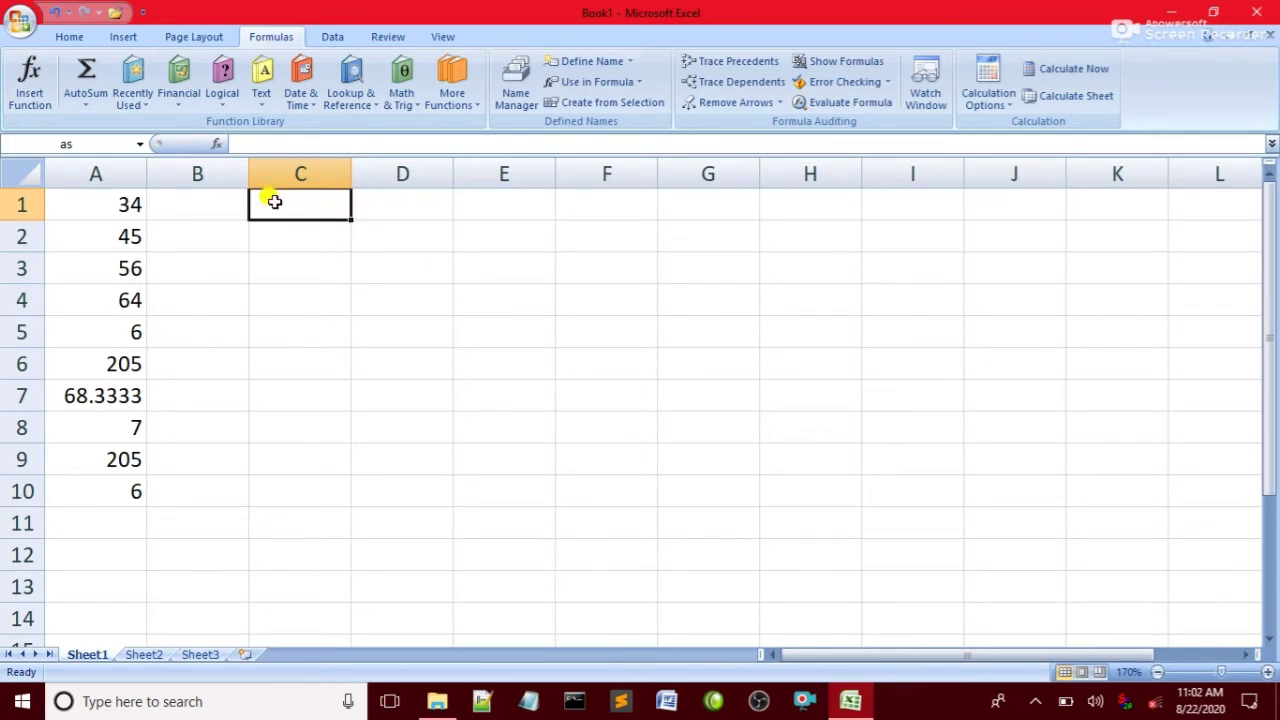
Step: Enter 30 in cell C1 and 20 in cell D1
{"action": "type", "text": "30"}
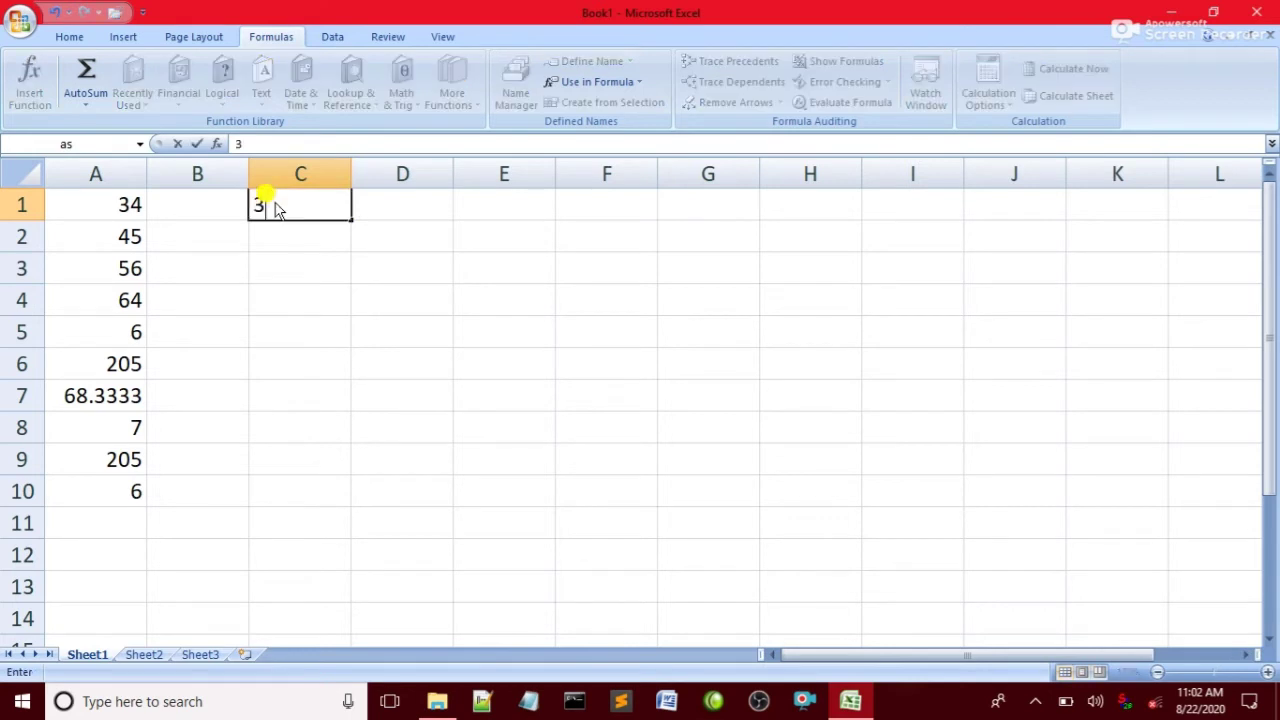
{"action": "left_click", "coordinate": [393, 201]}
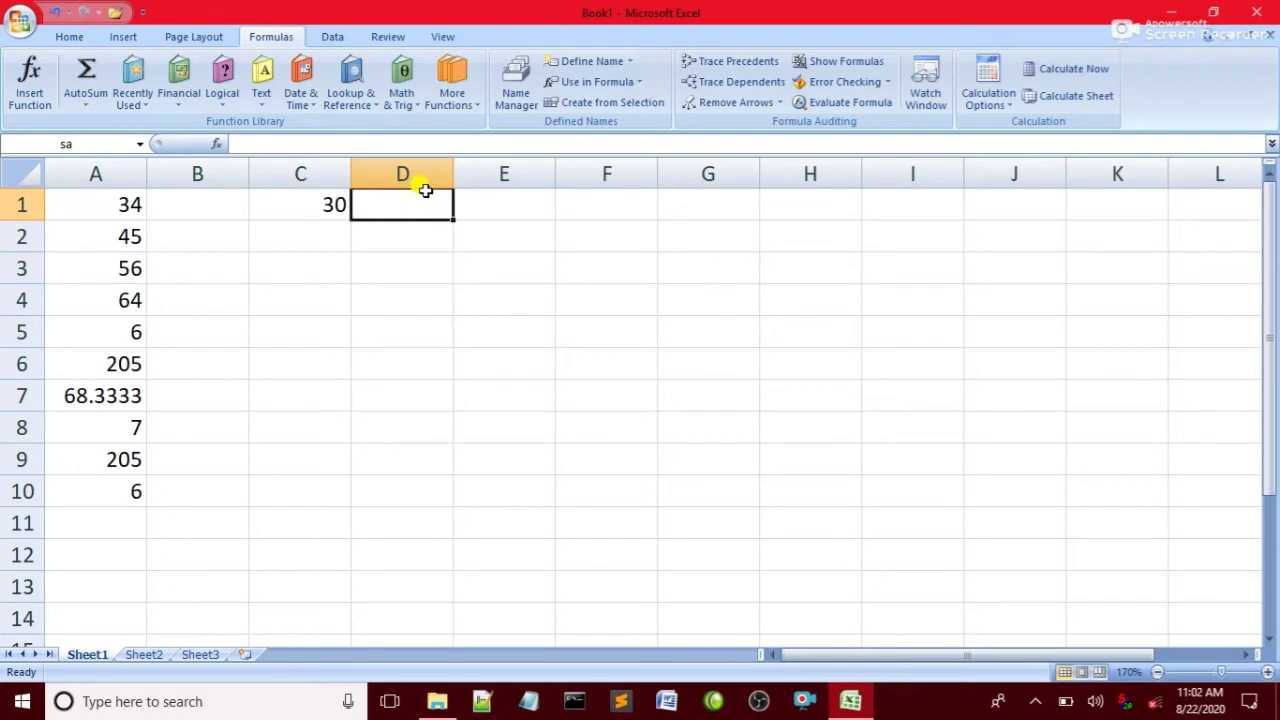
{"action": "type", "text": "20"}
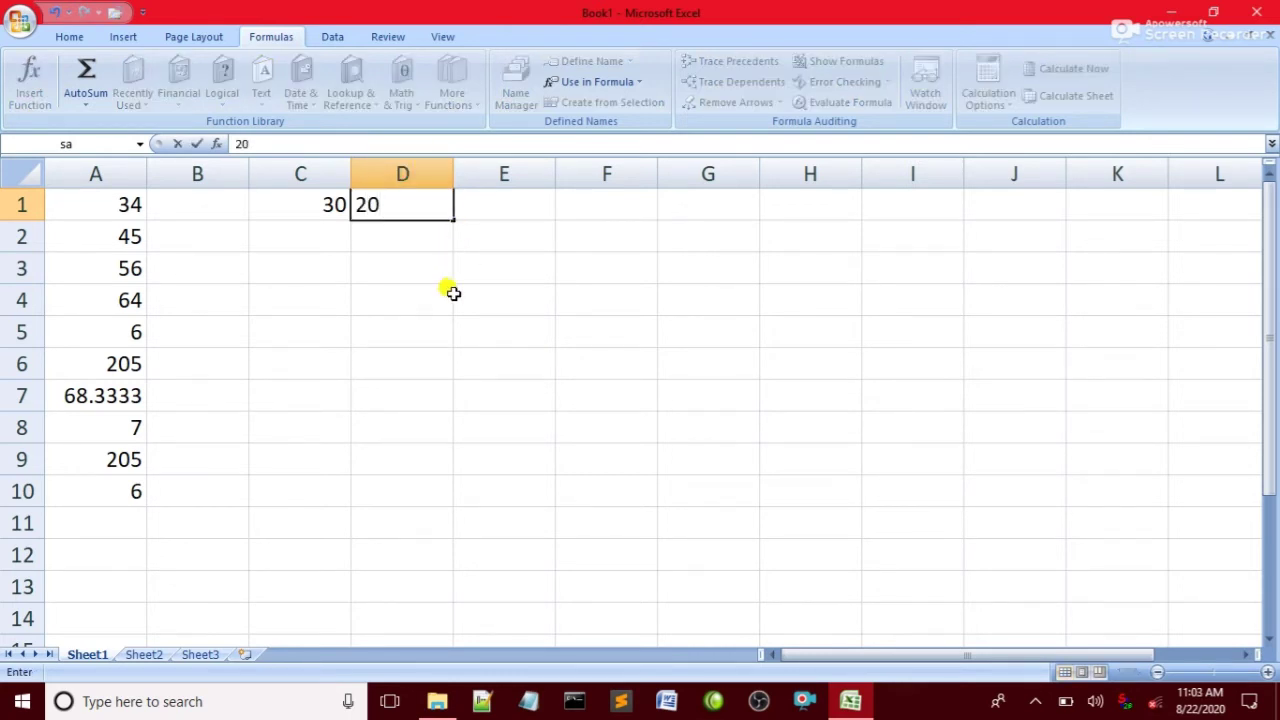
Step: Add the two named cells in D4 with the formula =as+sa
{"action": "left_click", "coordinate": [424, 305]}
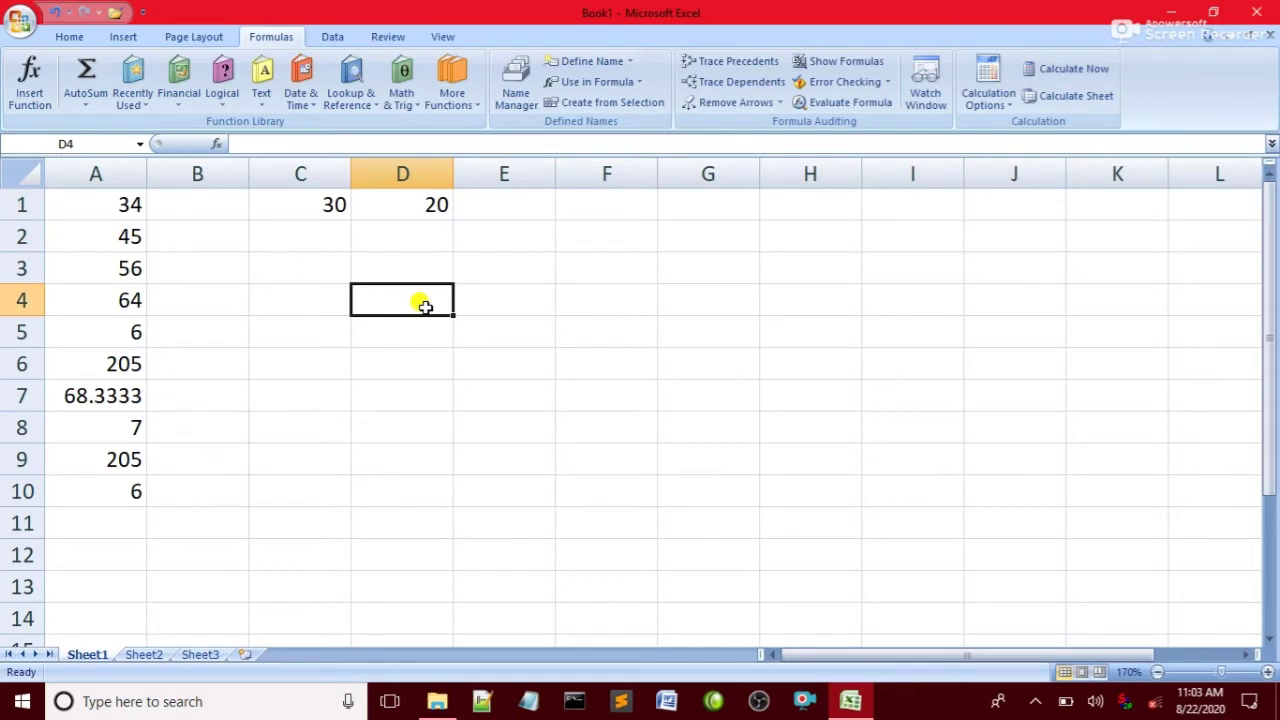
{"action": "type", "text": "="}
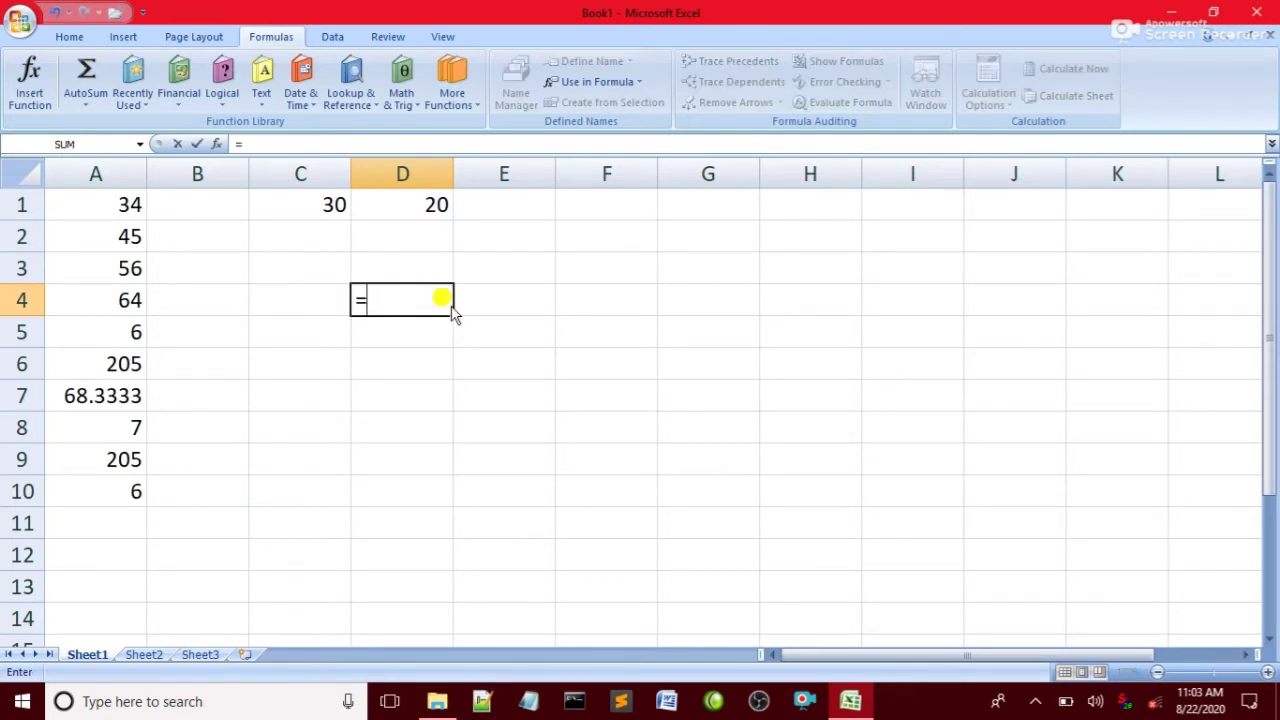
{"action": "type", "text": "as"}
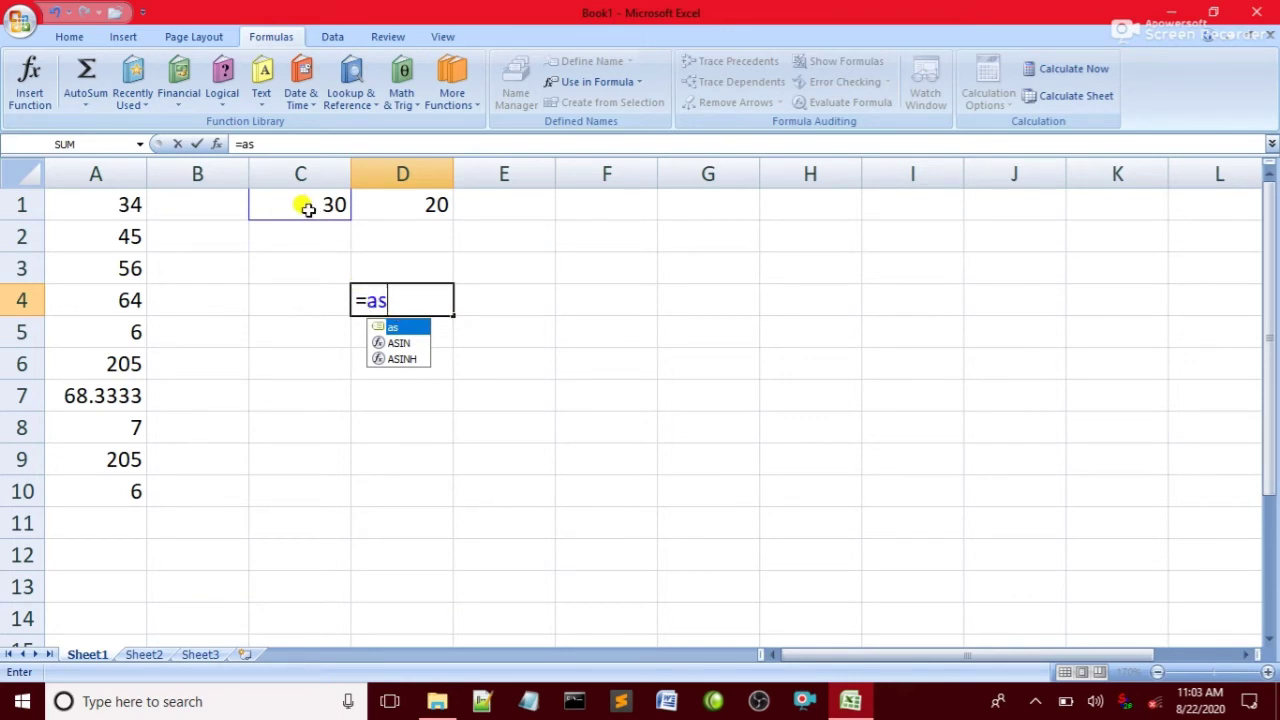
{"action": "type", "text": "+"}
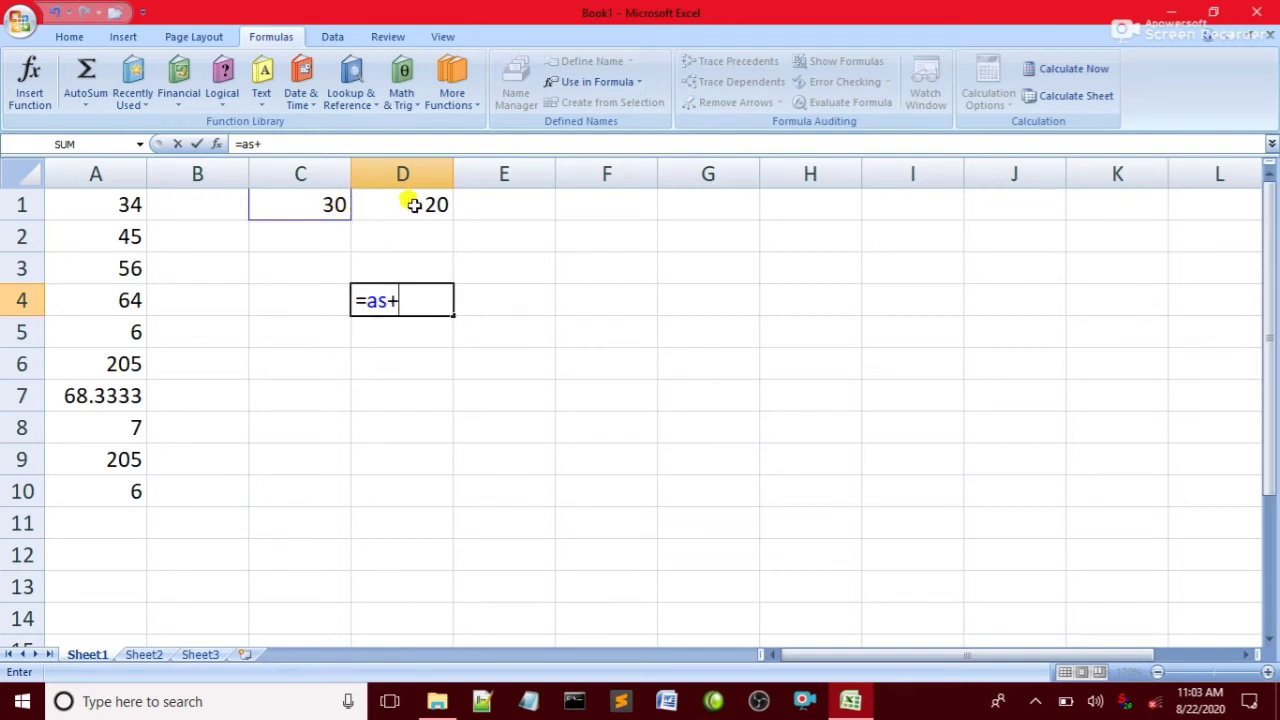
{"action": "type", "text": "sa"}
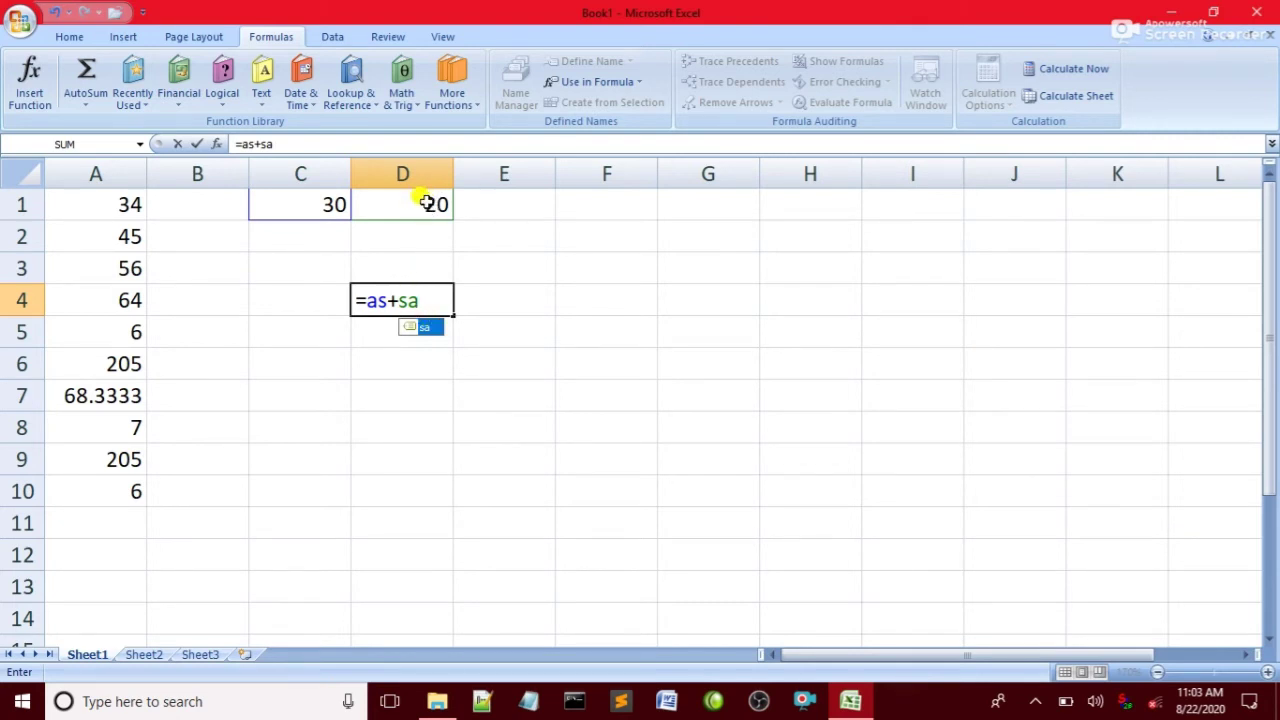
{"action": "key", "text": "Return"}
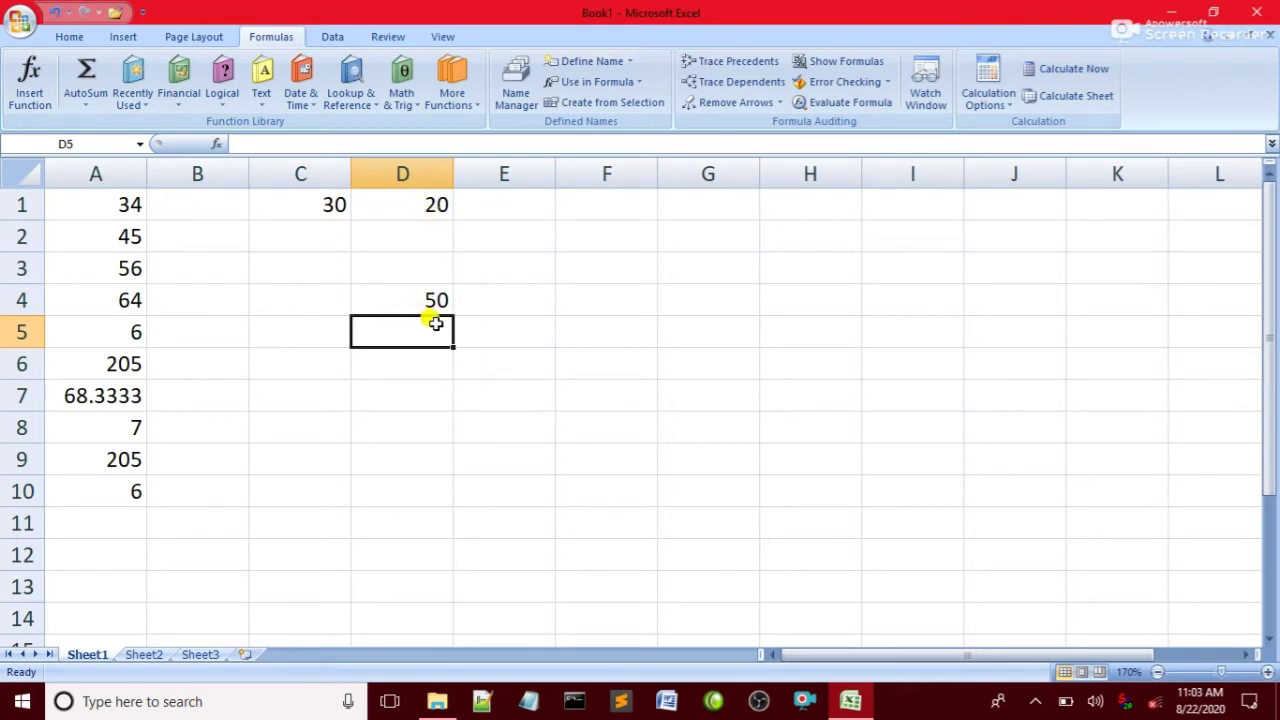
Step: Select cell C1 and look through the defined names available for use in a formula without inserting one
{"action": "left_click", "coordinate": [315, 202]}
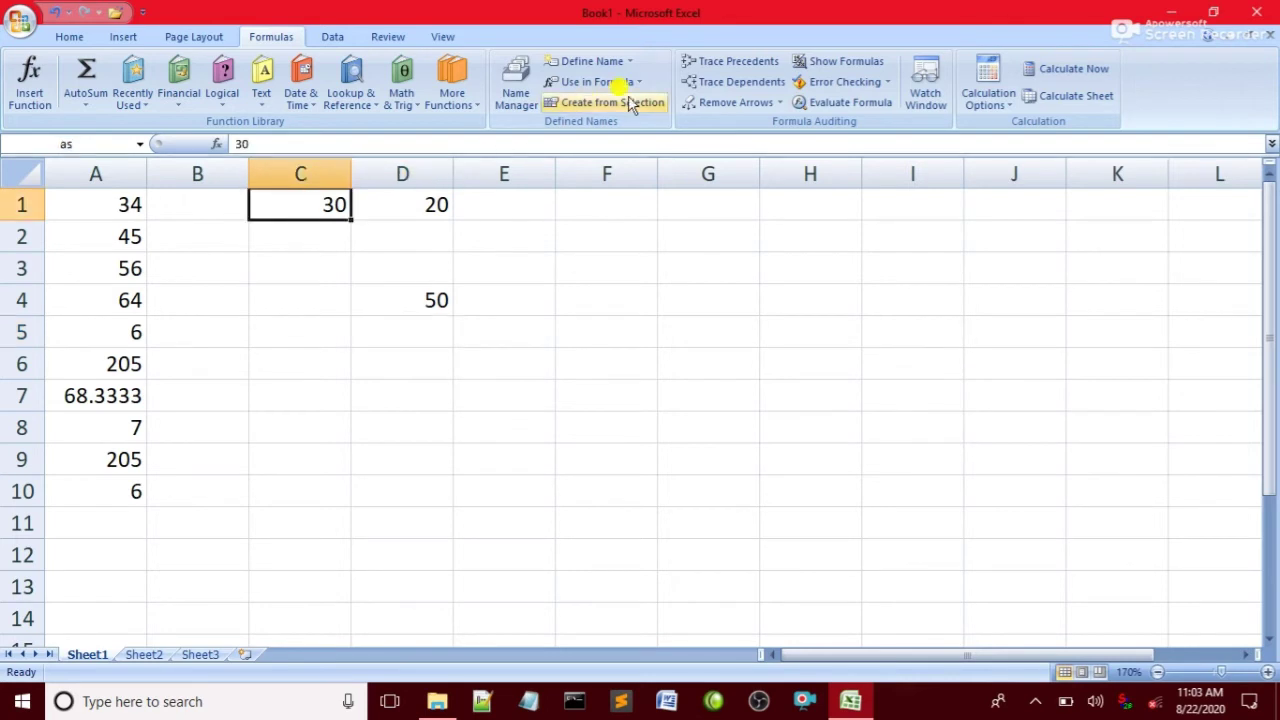
{"action": "left_click", "coordinate": [597, 82]}
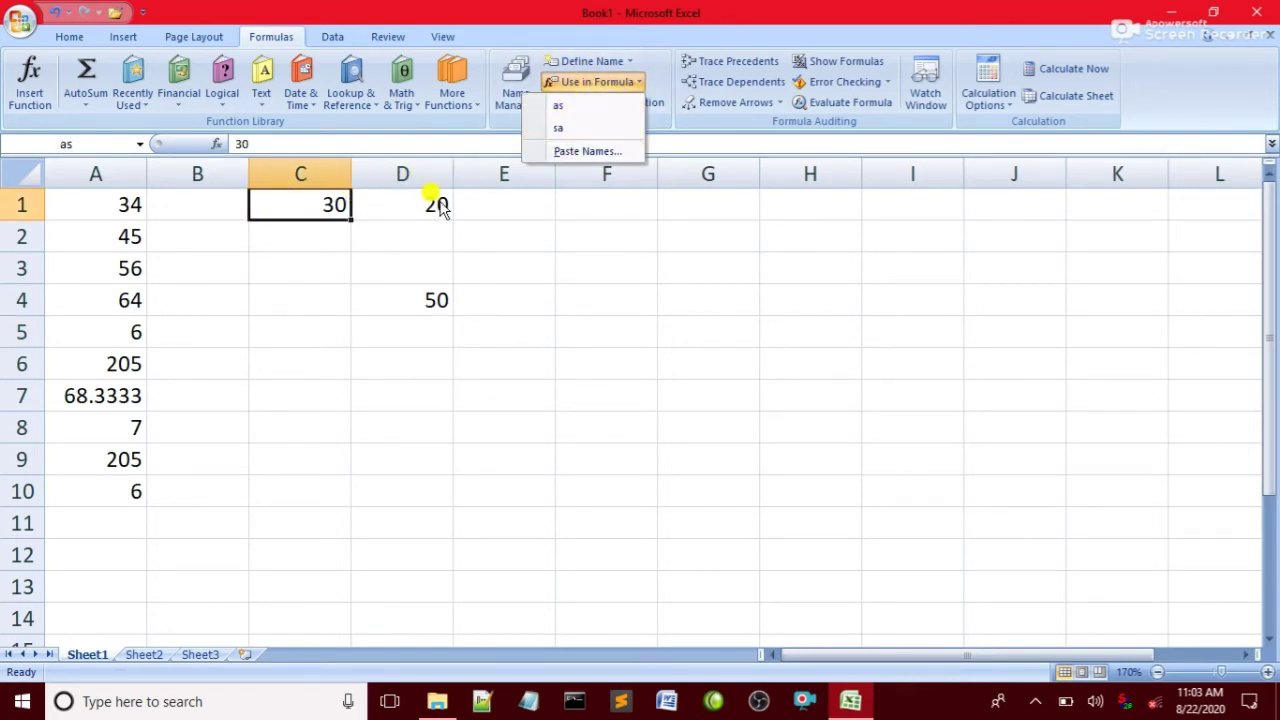
{"action": "left_click", "coordinate": [586, 271]}
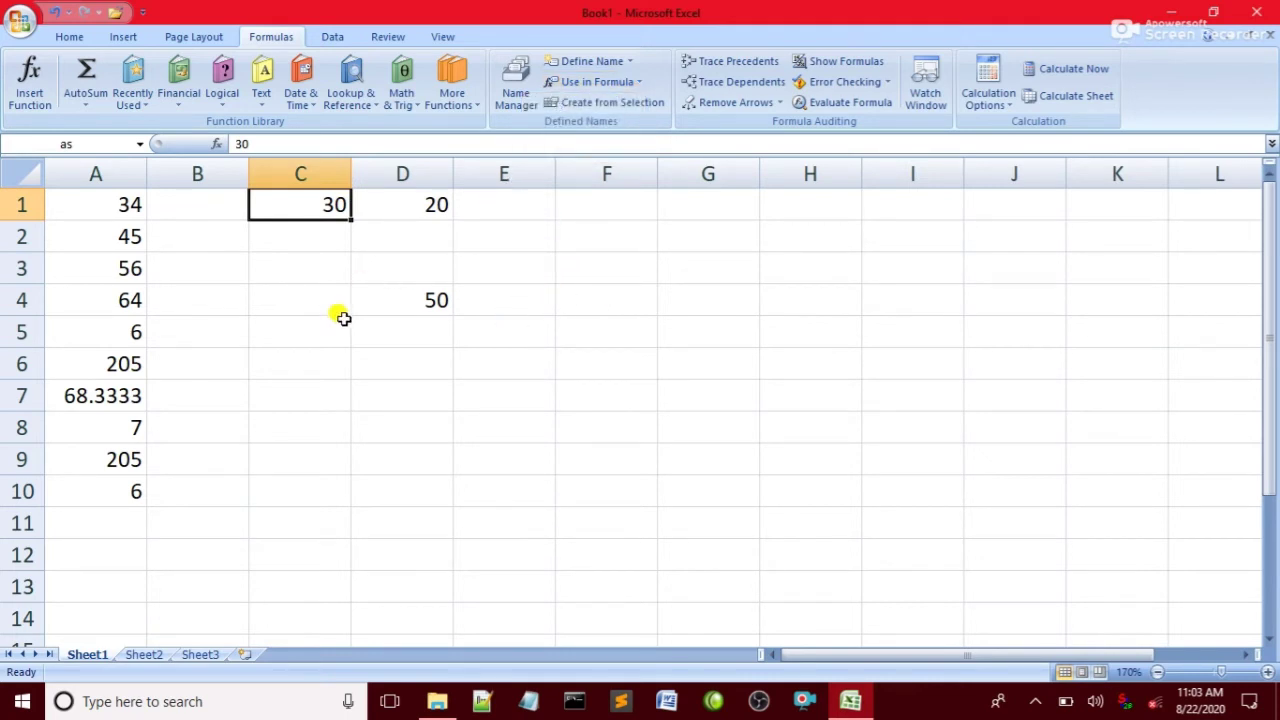
Step: Clear the contents of C1 to D5 and copy the values of A1 to A5 into E1 to E5
{"action": "left_click_drag", "start_coordinate": [443, 329], "coordinate": [304, 211]}
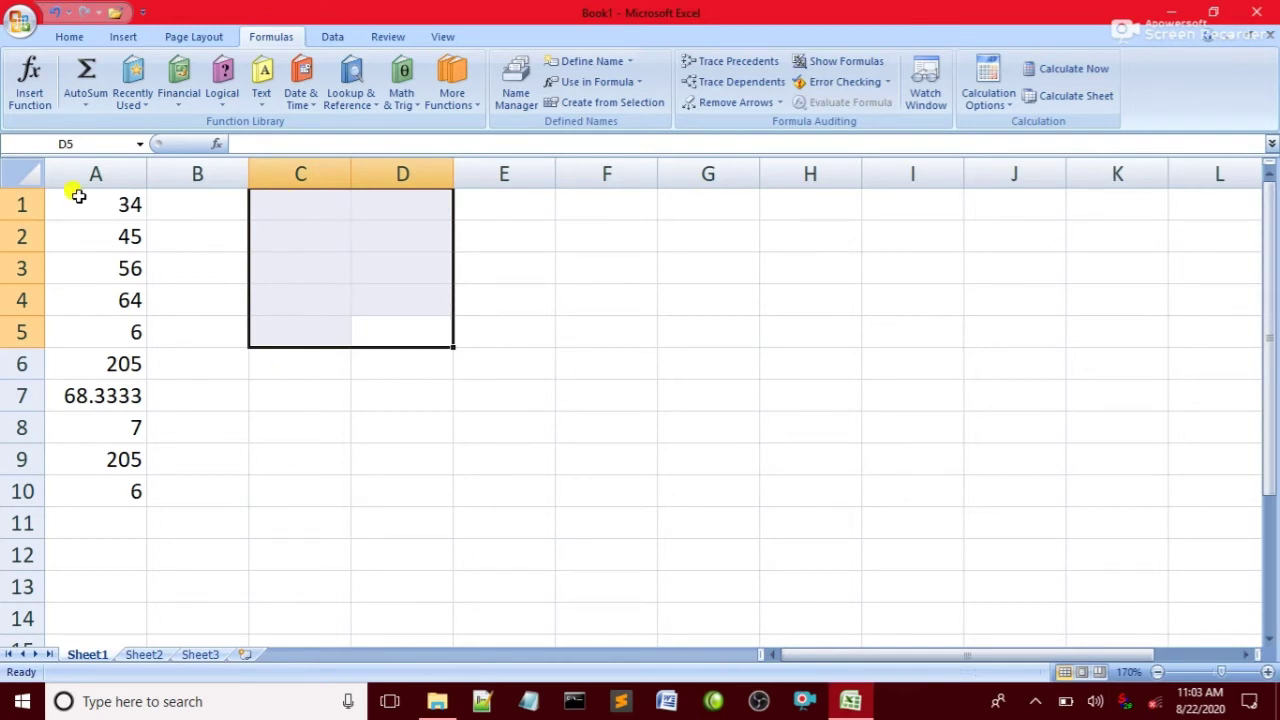
{"action": "left_click_drag", "start_coordinate": [80, 196], "coordinate": [113, 327]}
{"action": "key", "text": "ctrl+c"}
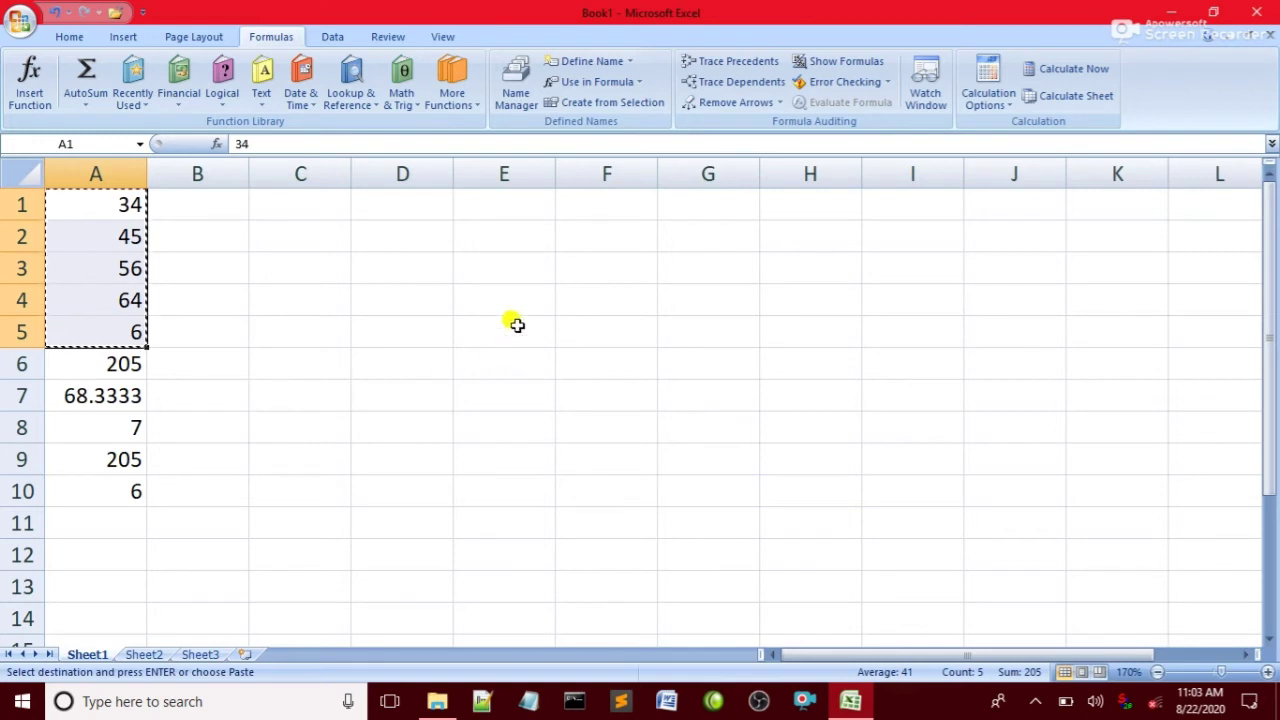
{"action": "left_click", "coordinate": [457, 209]}
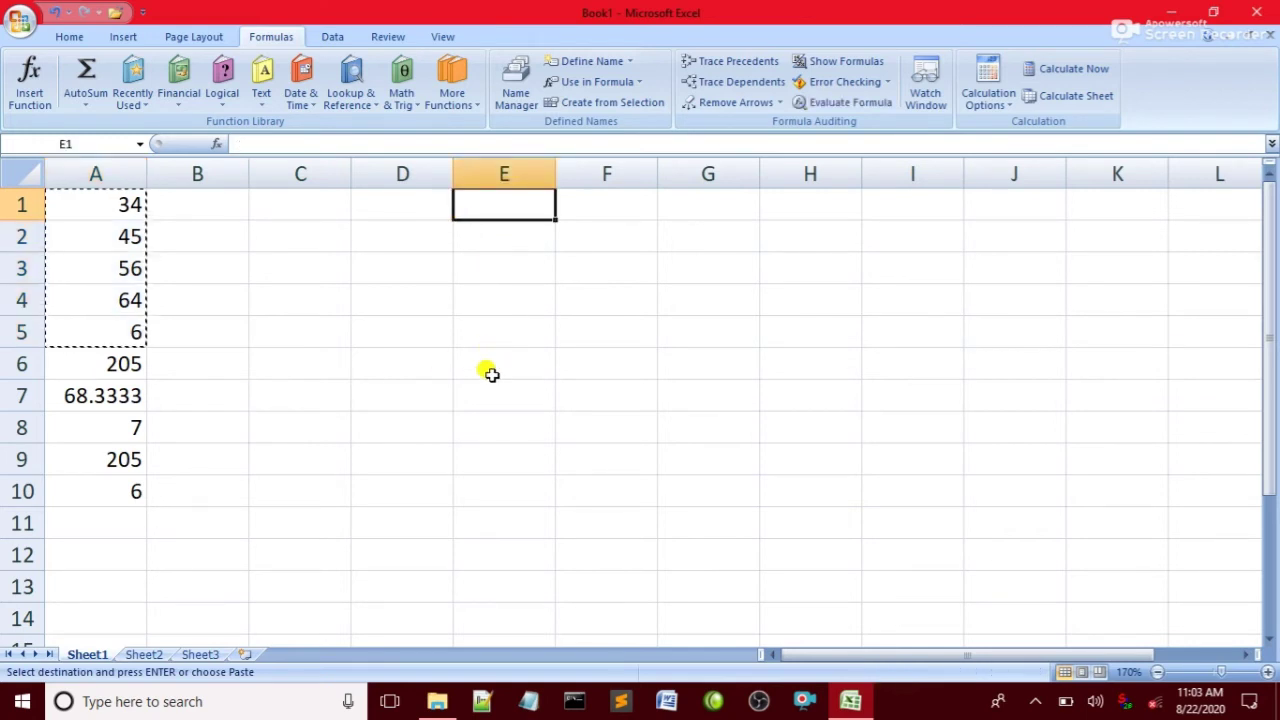
{"action": "key", "text": "ctrl+v"}
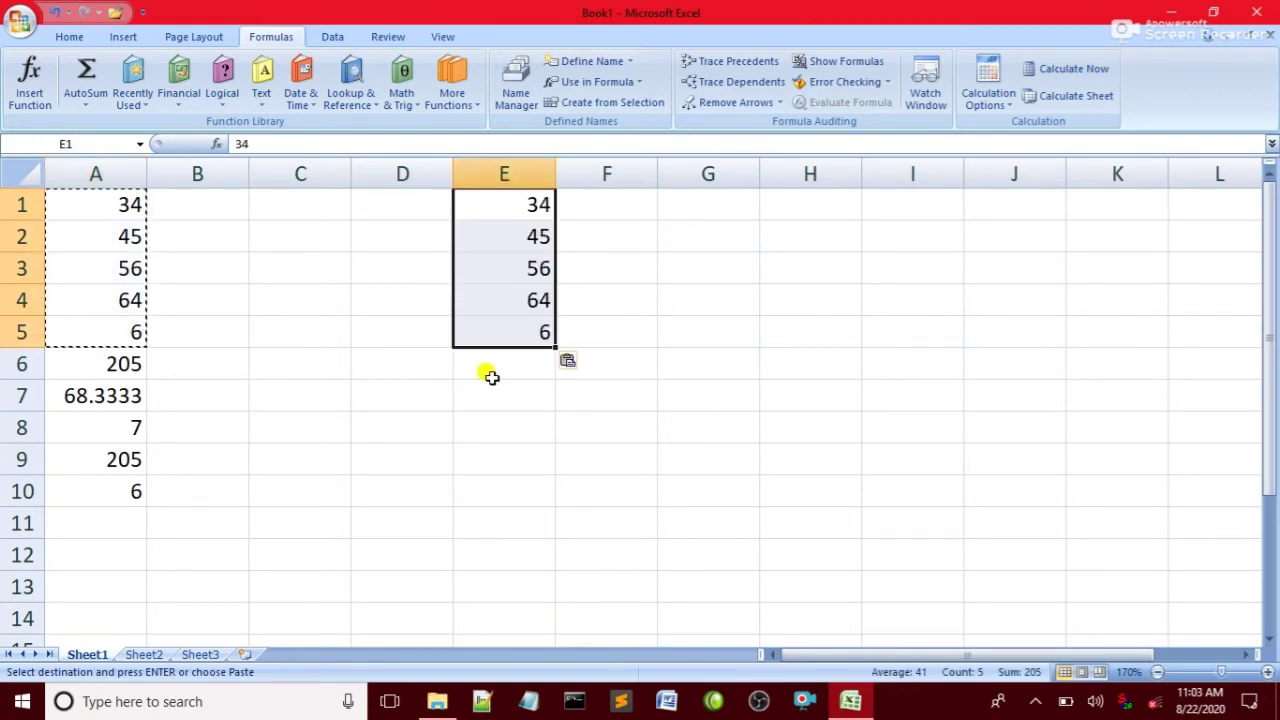
Step: Try to trace the dependents of the empty cell F3, and select the copied values in E1 to E5
{"action": "left_click", "coordinate": [608, 262]}
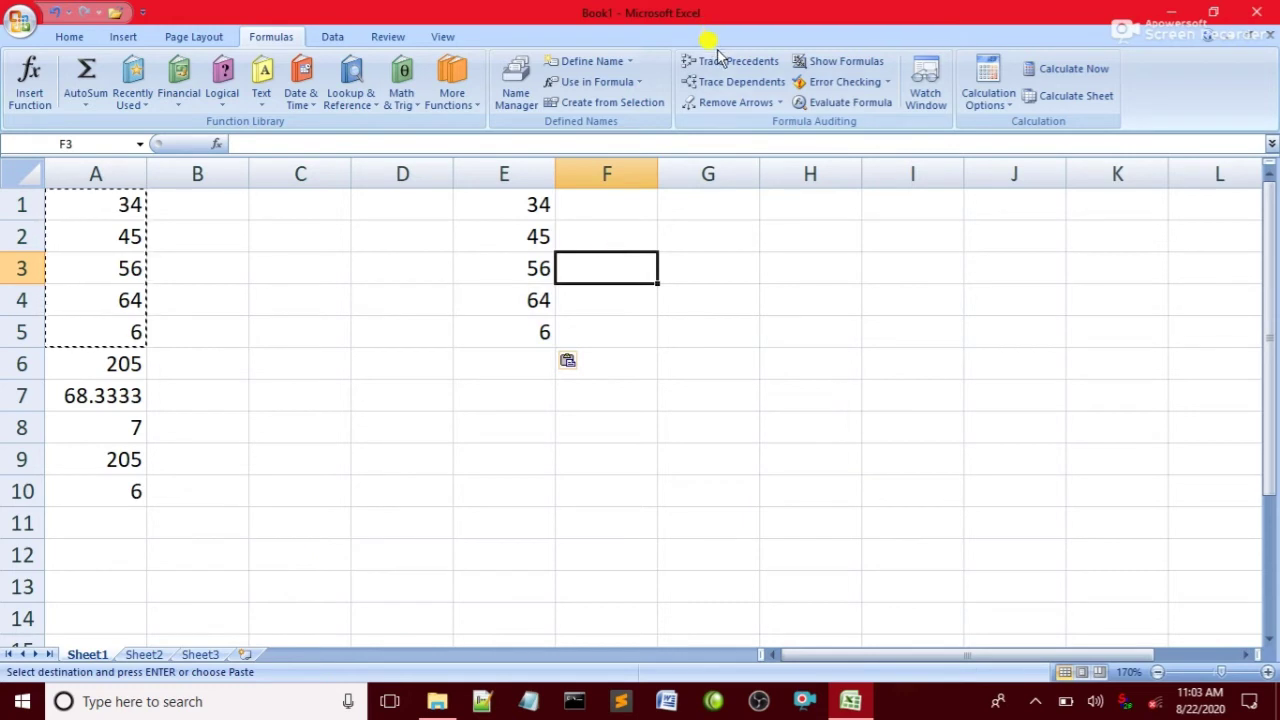
{"action": "left_click", "coordinate": [729, 82]}
{"action": "key", "text": "Return"}
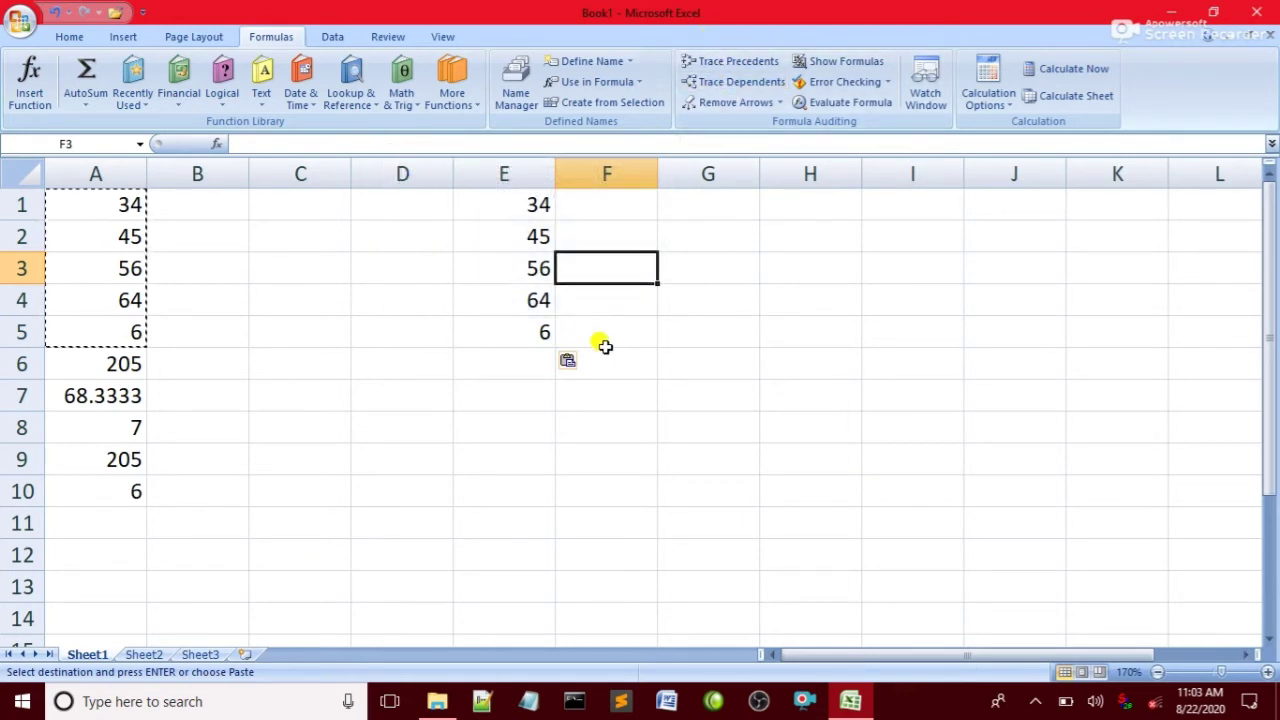
{"action": "left_click", "coordinate": [603, 340]}
{"action": "left_click_drag", "start_coordinate": [517, 197], "coordinate": [538, 322]}
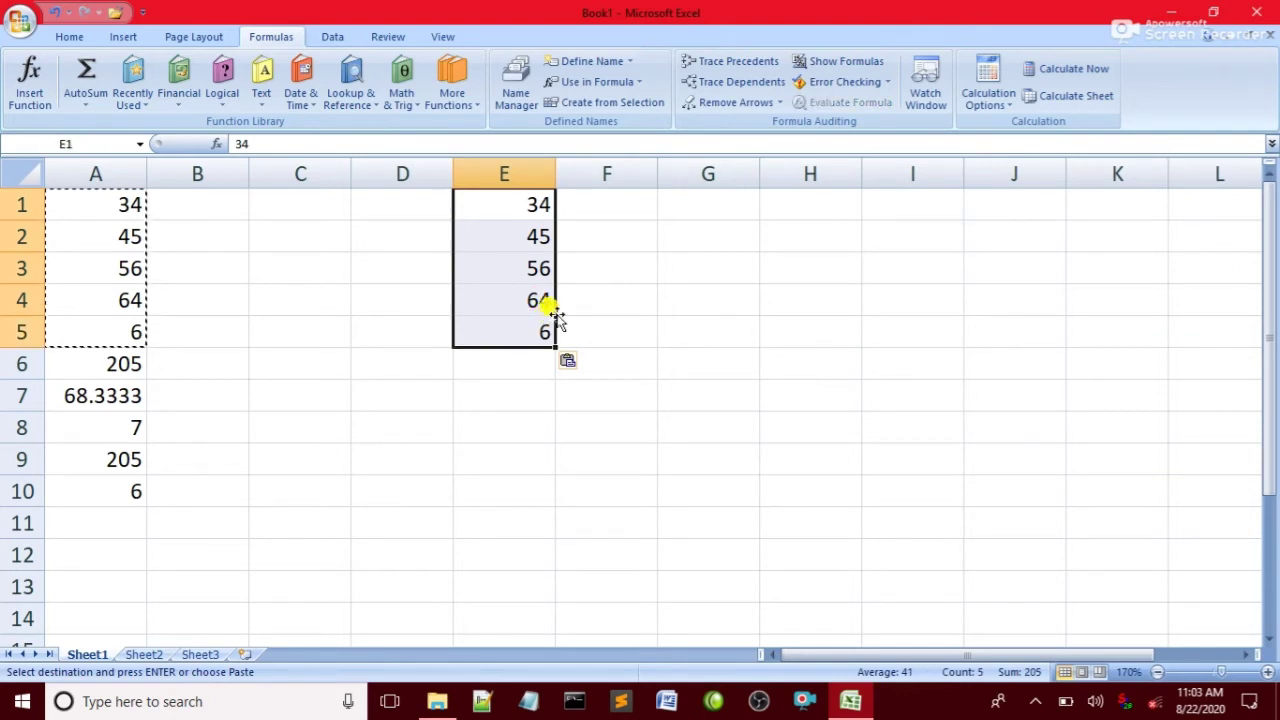
Step: Add up E1 to E5 in cell E6 with a SUM formula
{"action": "left_click", "coordinate": [491, 365]}
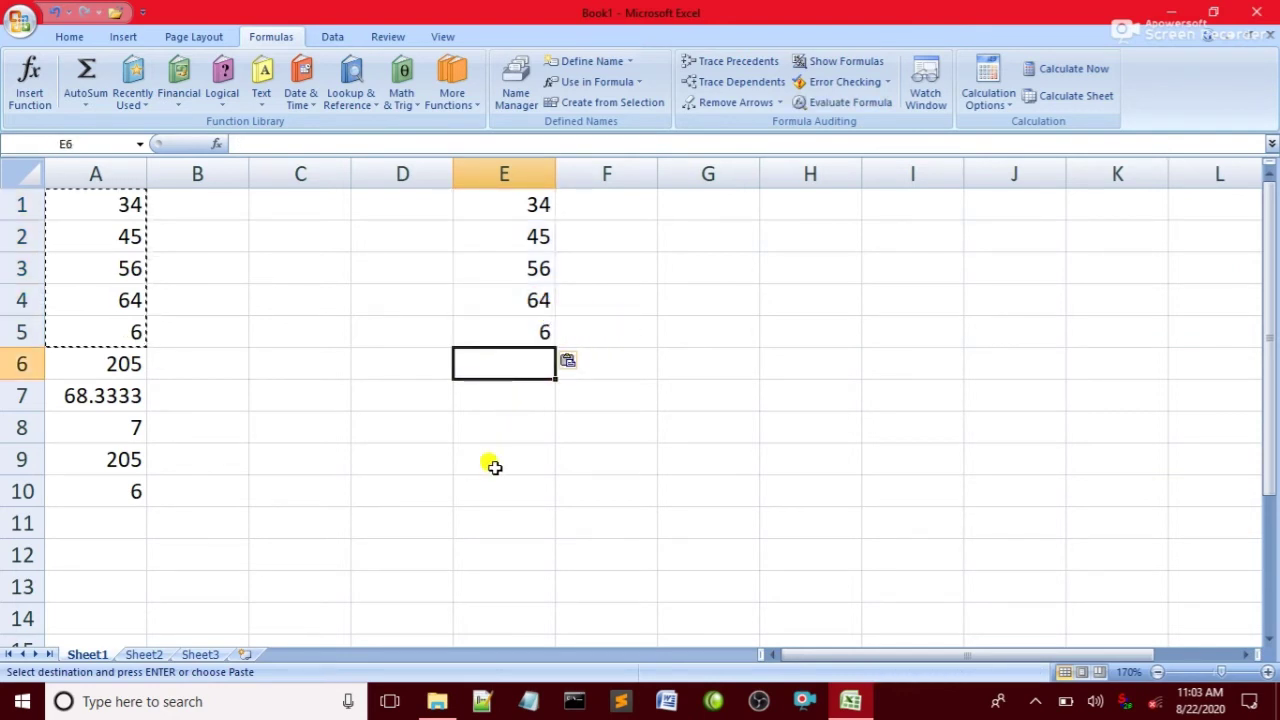
{"action": "type", "text": "="}
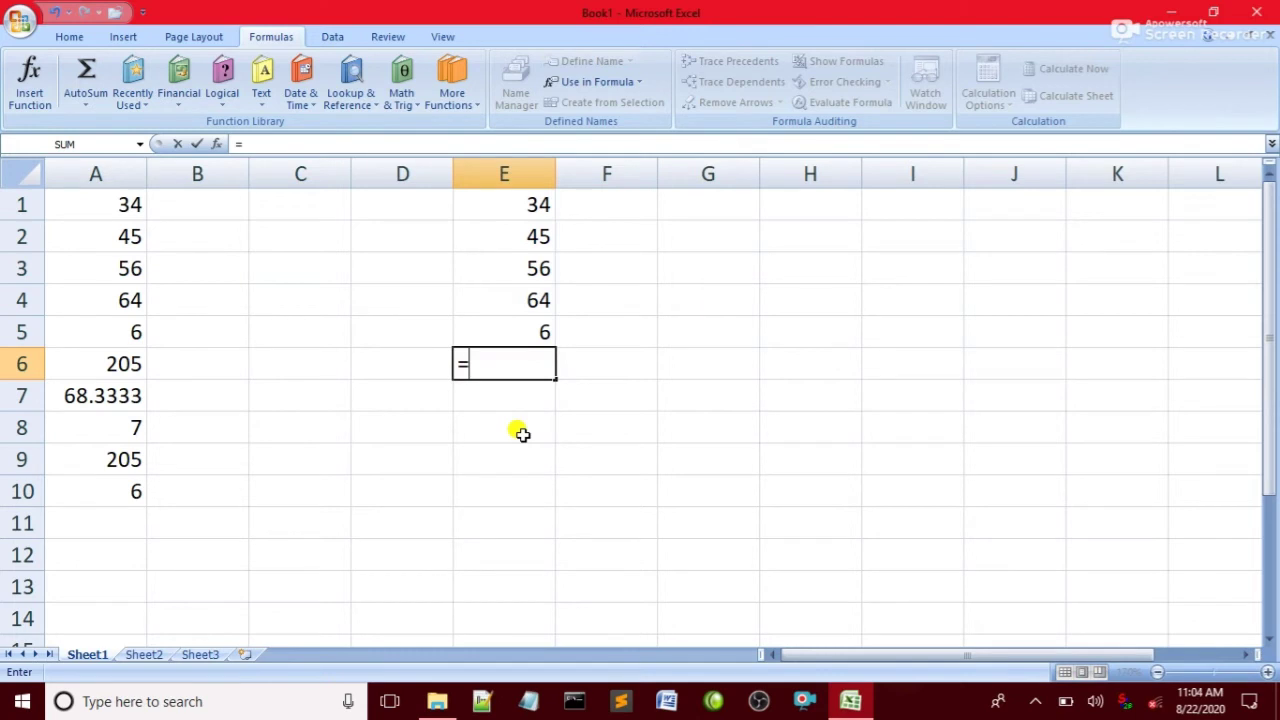
{"action": "type", "text": "sum"}
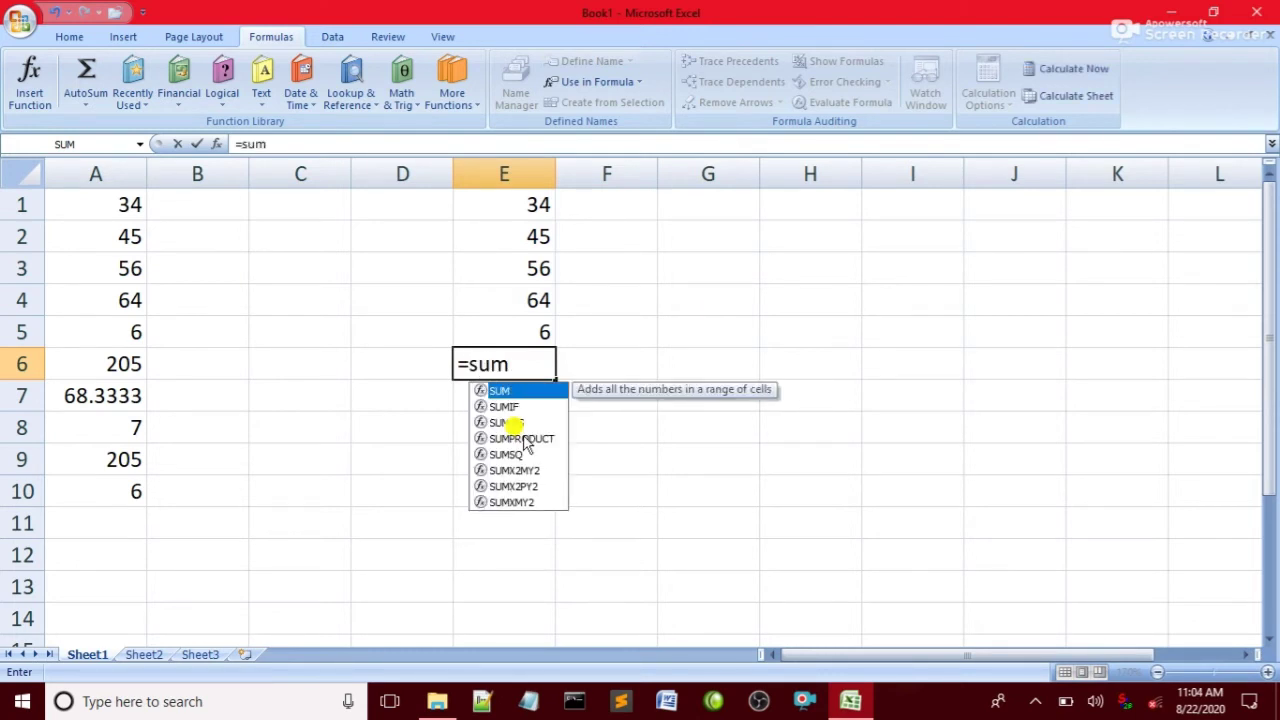
{"action": "type", "text": "("}
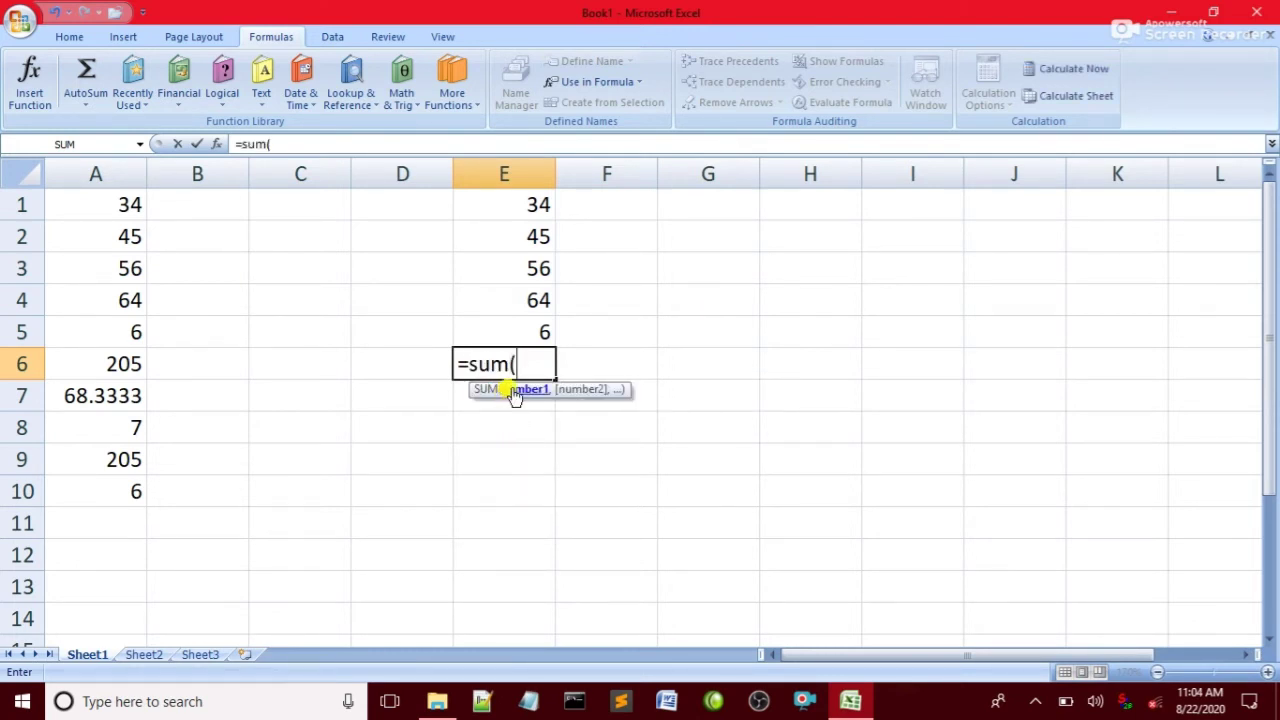
{"action": "left_click_drag", "start_coordinate": [510, 331], "coordinate": [526, 209]}
{"action": "key", "text": "Return"}
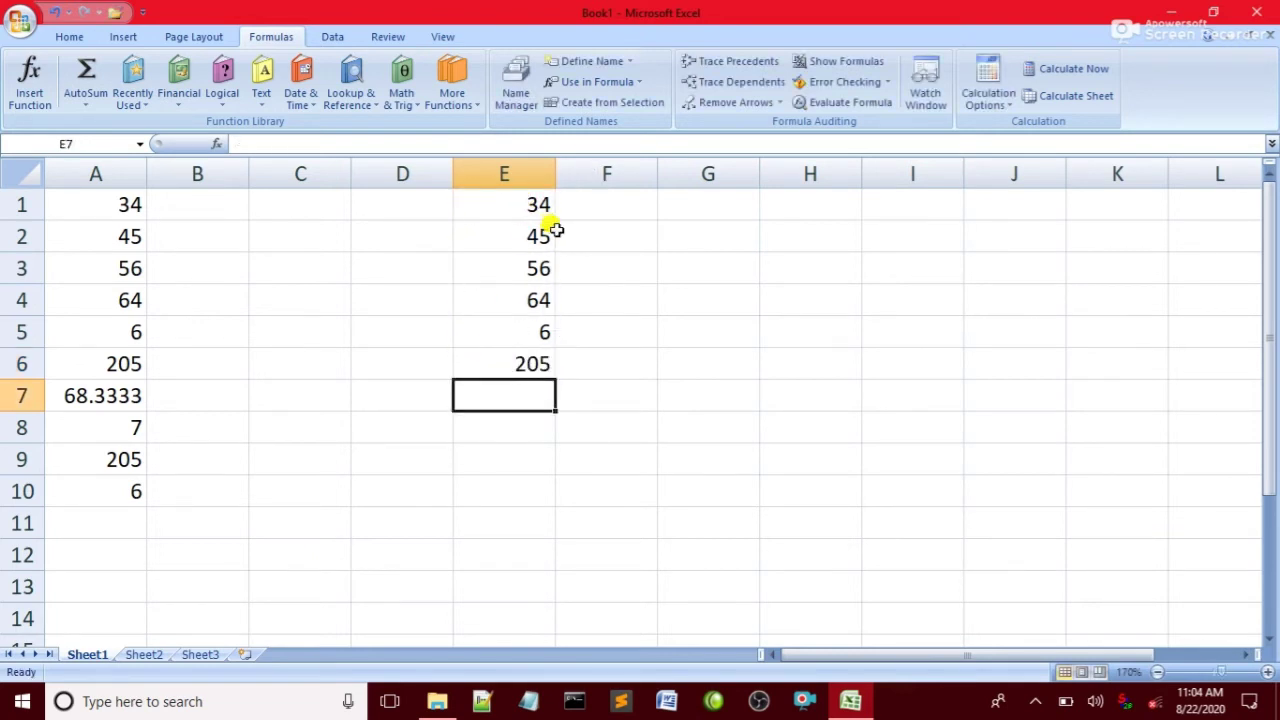
Step: Trace the precedents of the SUM formula in cell E6
{"action": "left_click", "coordinate": [507, 360]}
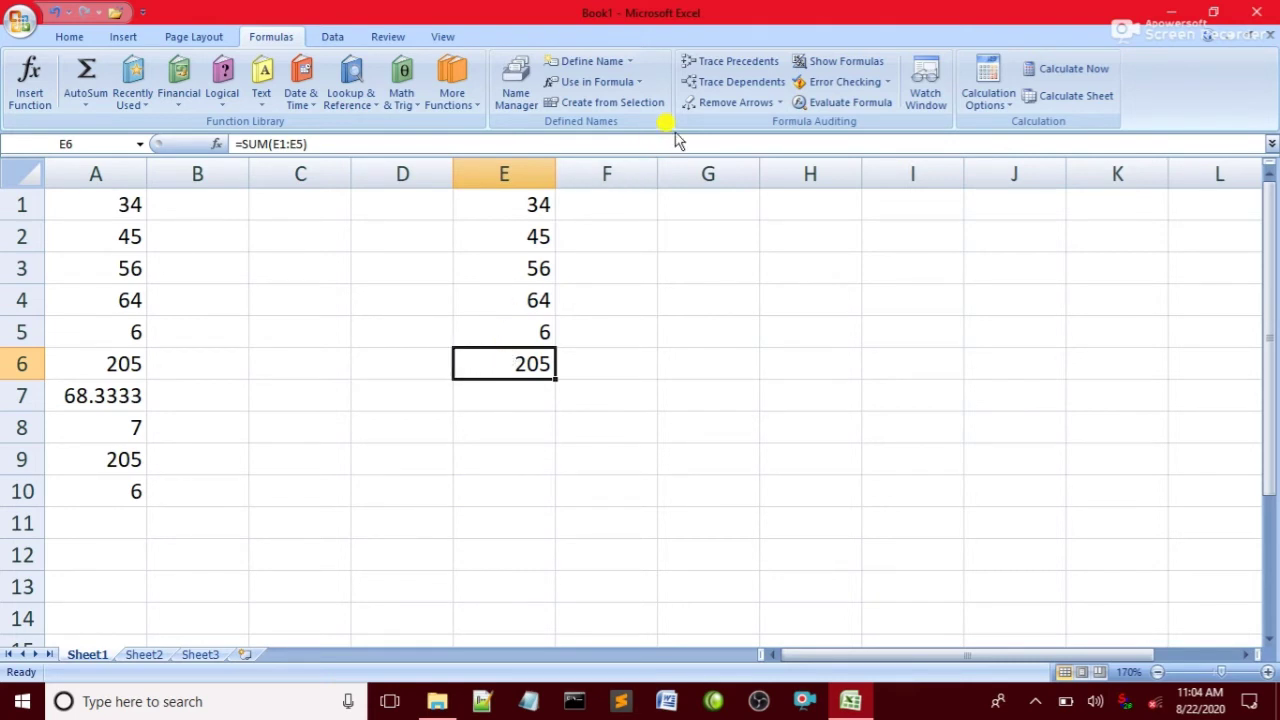
{"action": "left_click", "coordinate": [730, 62]}
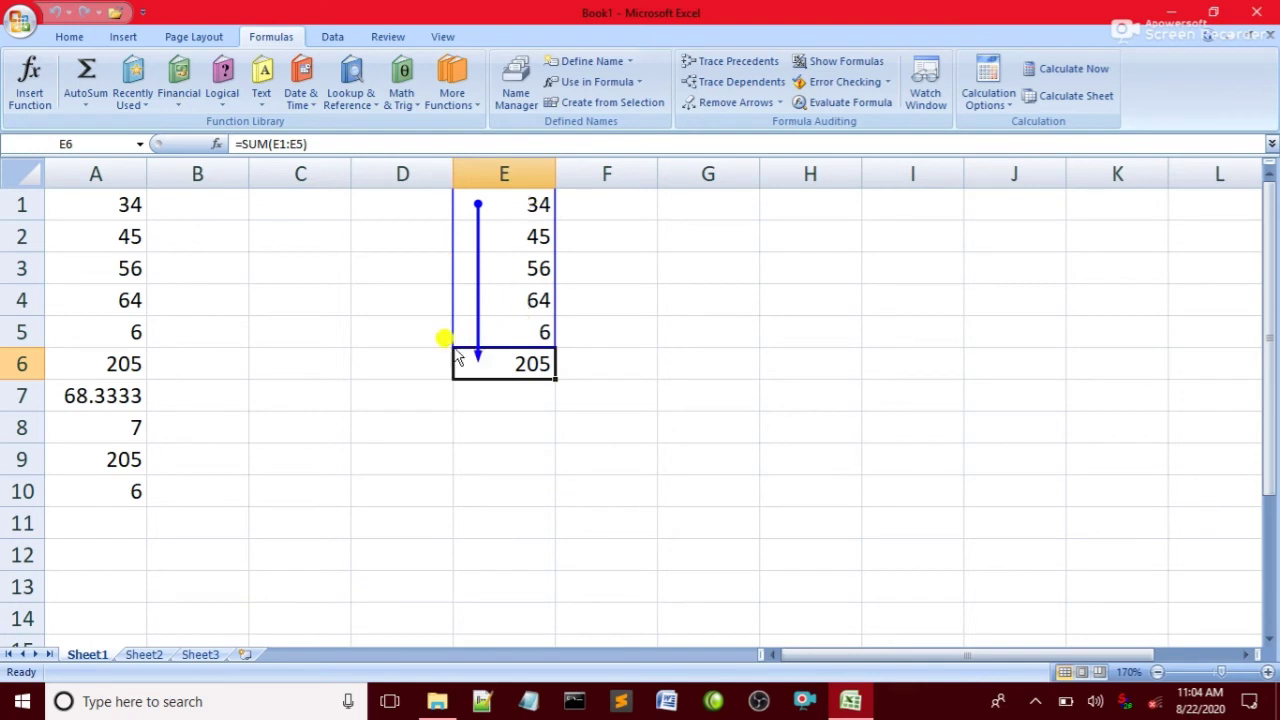
Step: Enter the formula =E6 in cell G7 to reference the total in E6
{"action": "left_click", "coordinate": [605, 336]}
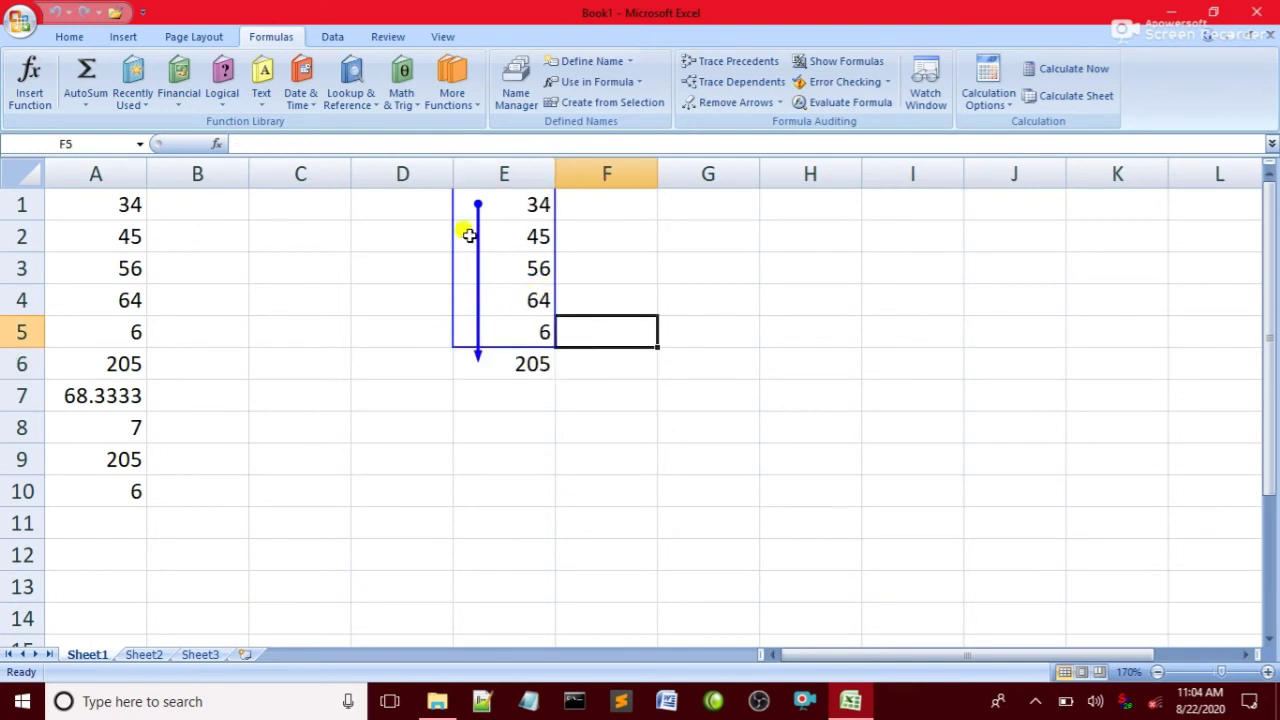
{"action": "left_click", "coordinate": [506, 367]}
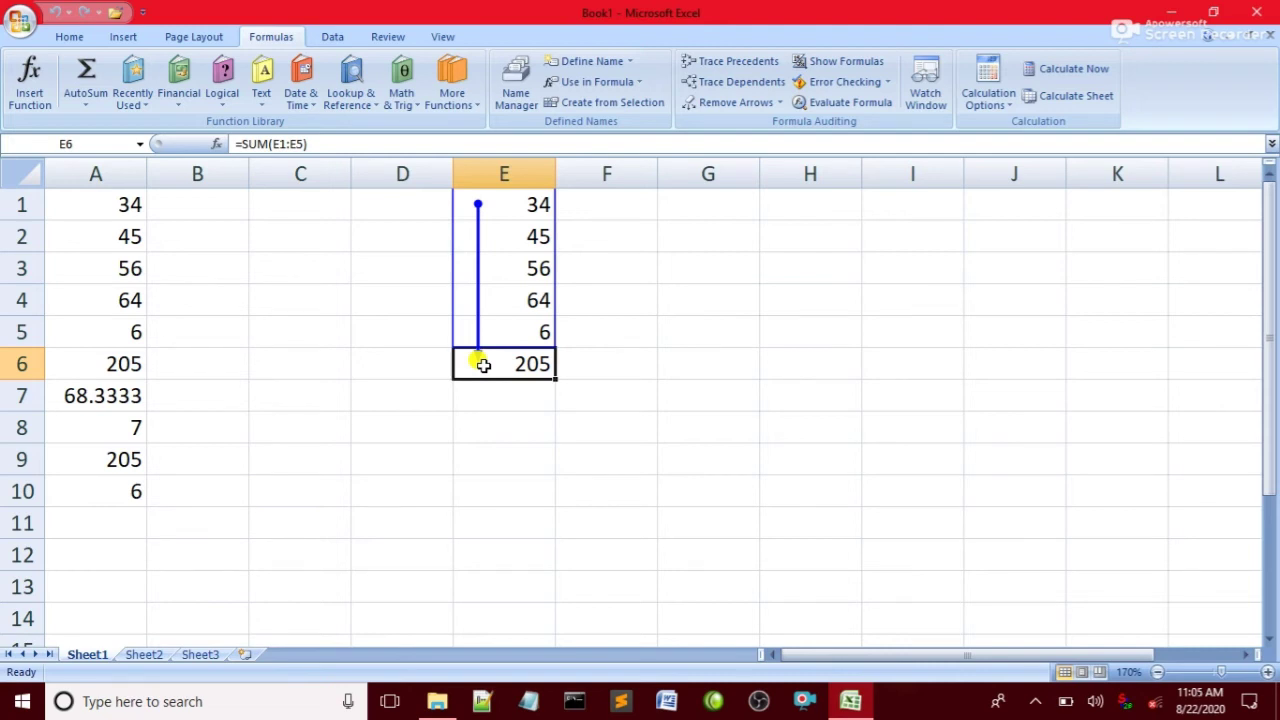
{"action": "left_click", "coordinate": [688, 401]}
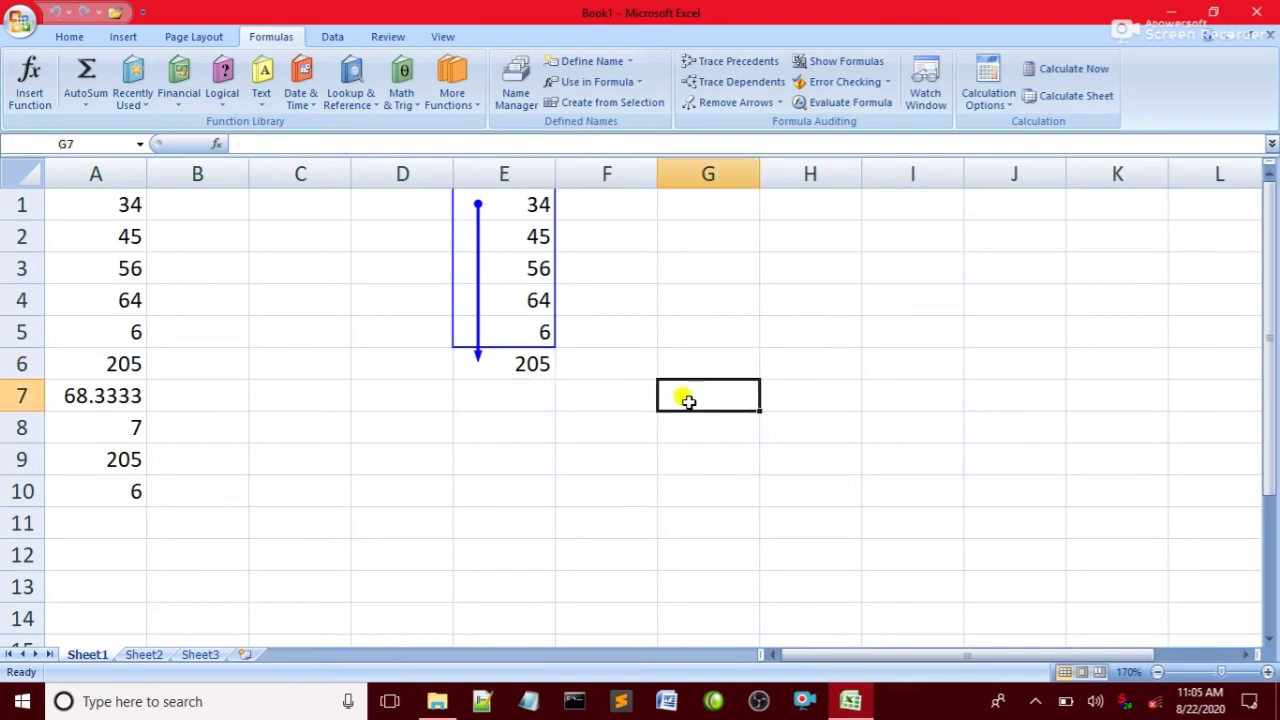
{"action": "type", "text": "="}
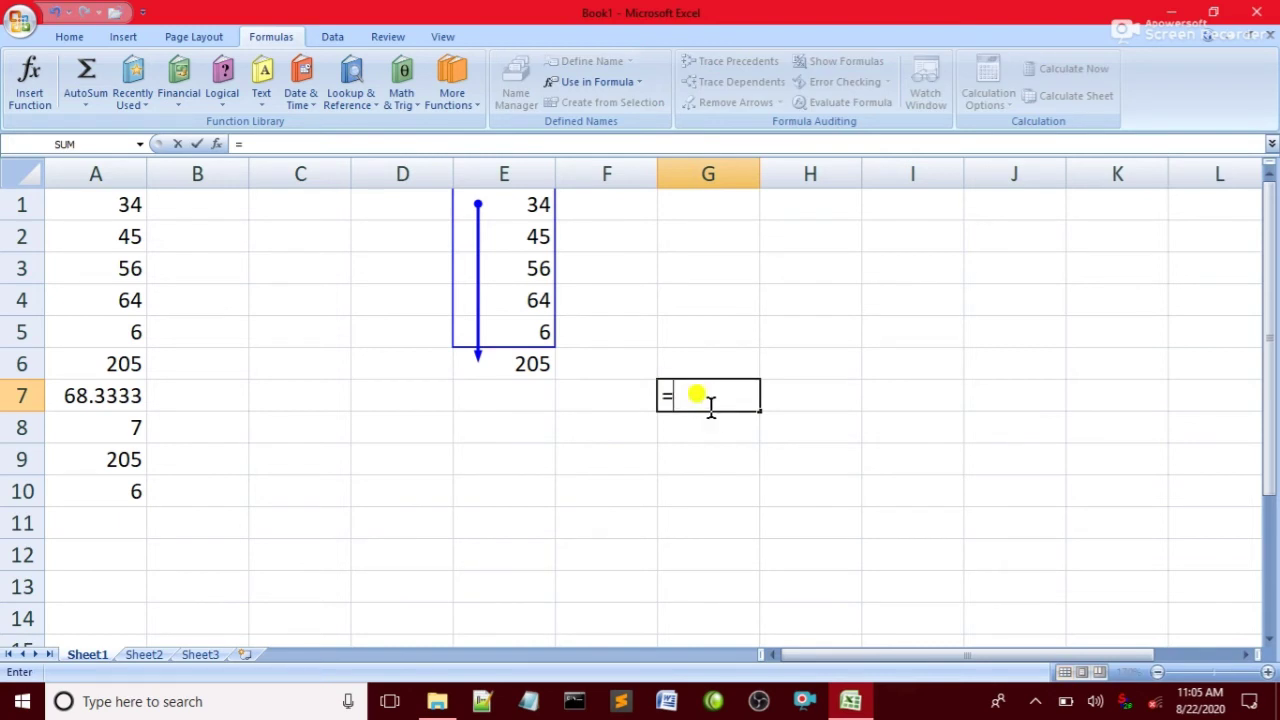
{"action": "left_click", "coordinate": [527, 370]}
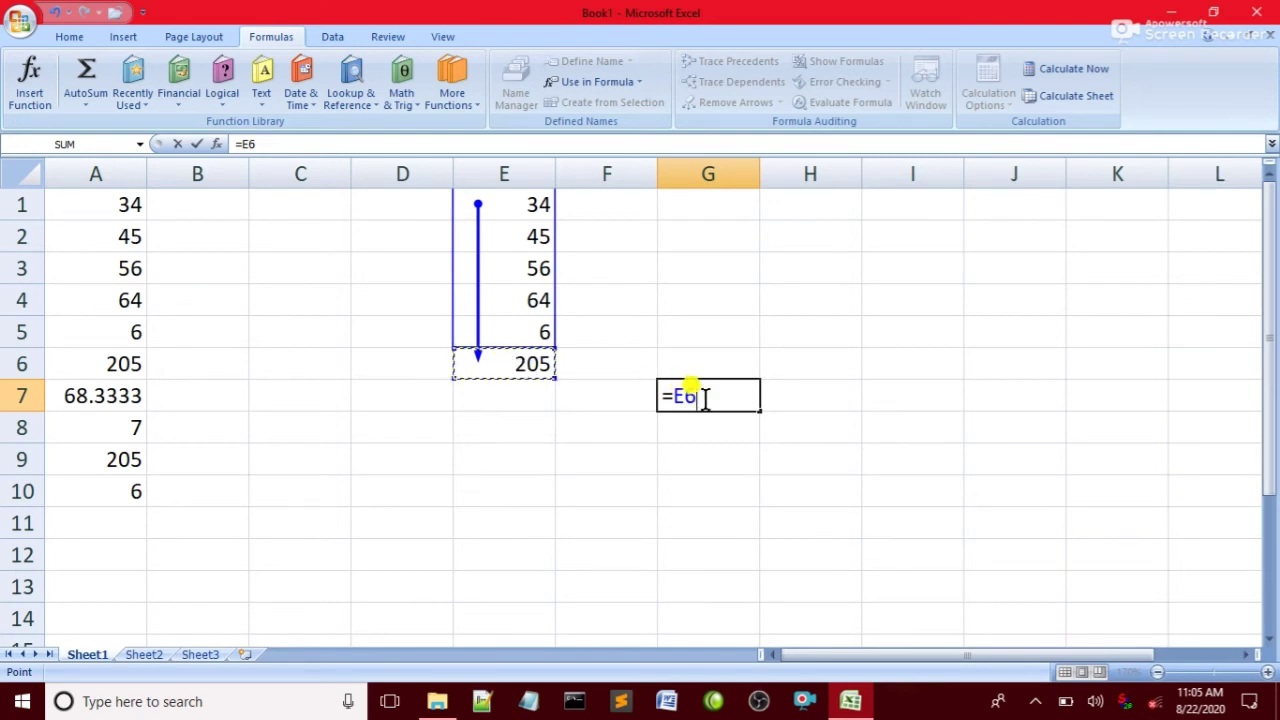
{"action": "key", "text": "Return"}
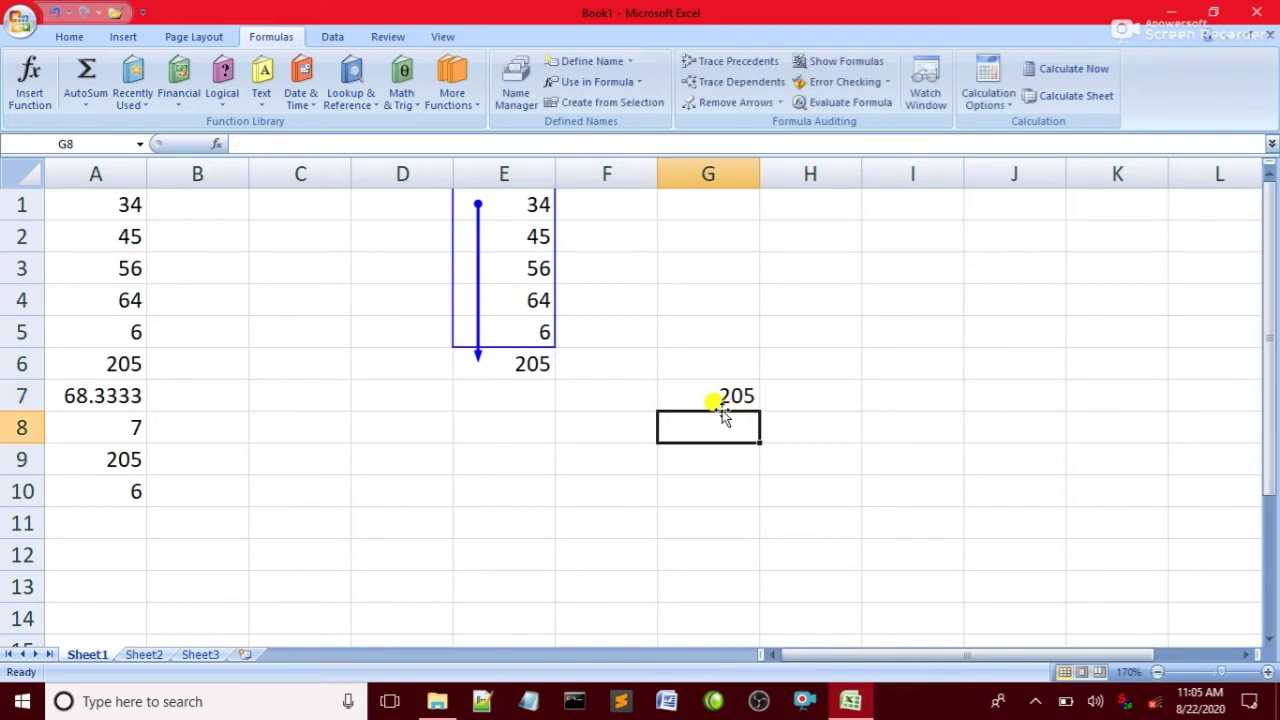
Step: Try to trace the dependents of cell G7
{"action": "left_click", "coordinate": [703, 395]}
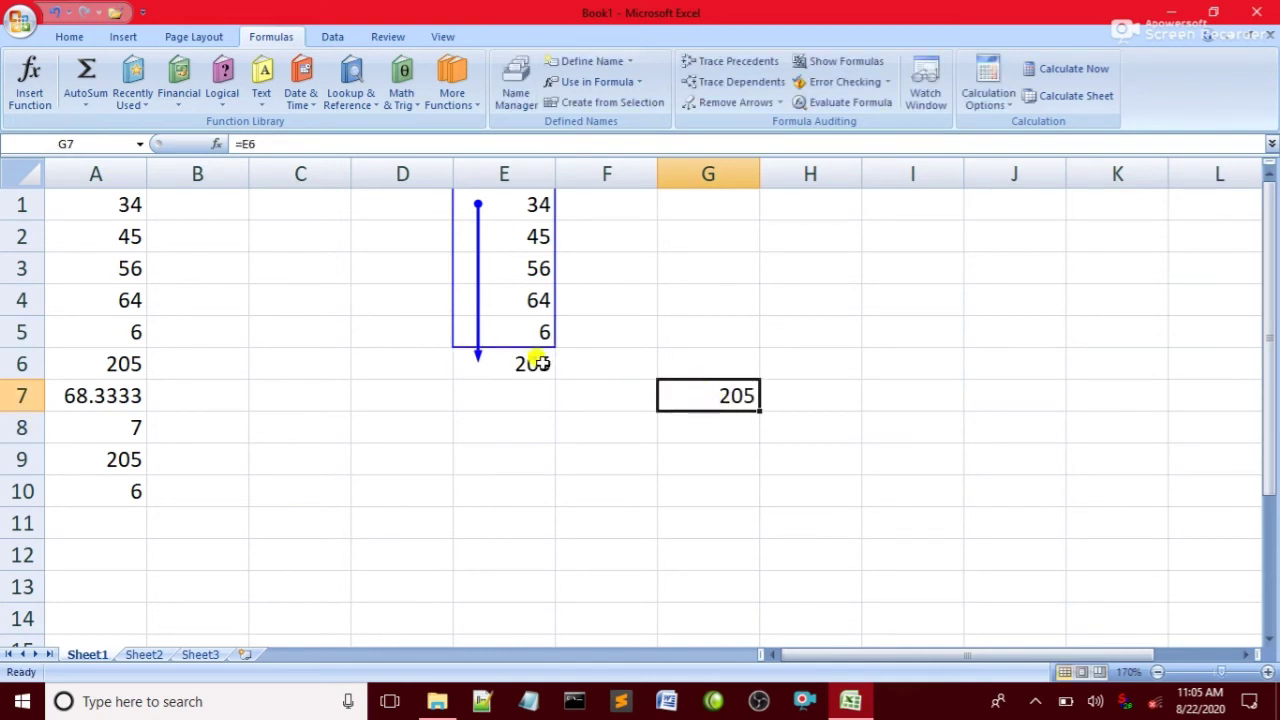
{"action": "left_click", "coordinate": [740, 84]}
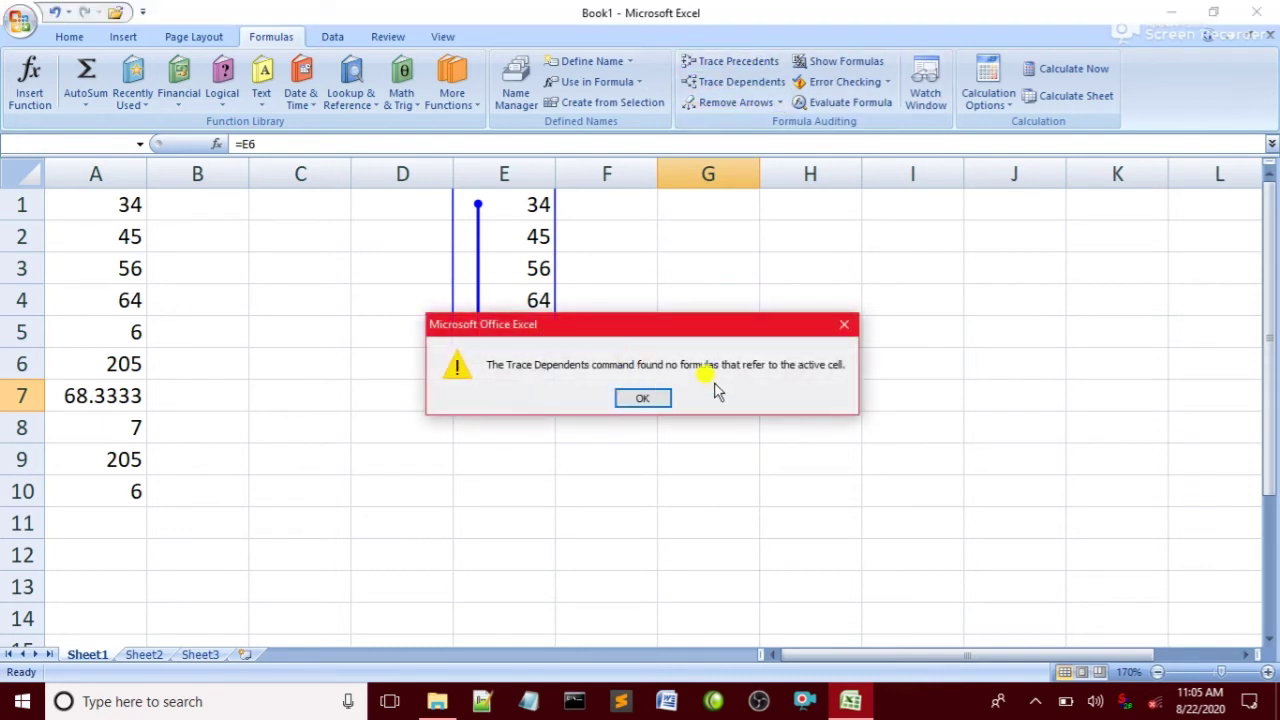
{"action": "left_click", "coordinate": [648, 398]}
Step: Trace the dependents of the SUM cell E6, and remove all trace arrows from the sheet
{"action": "left_click", "coordinate": [540, 368]}
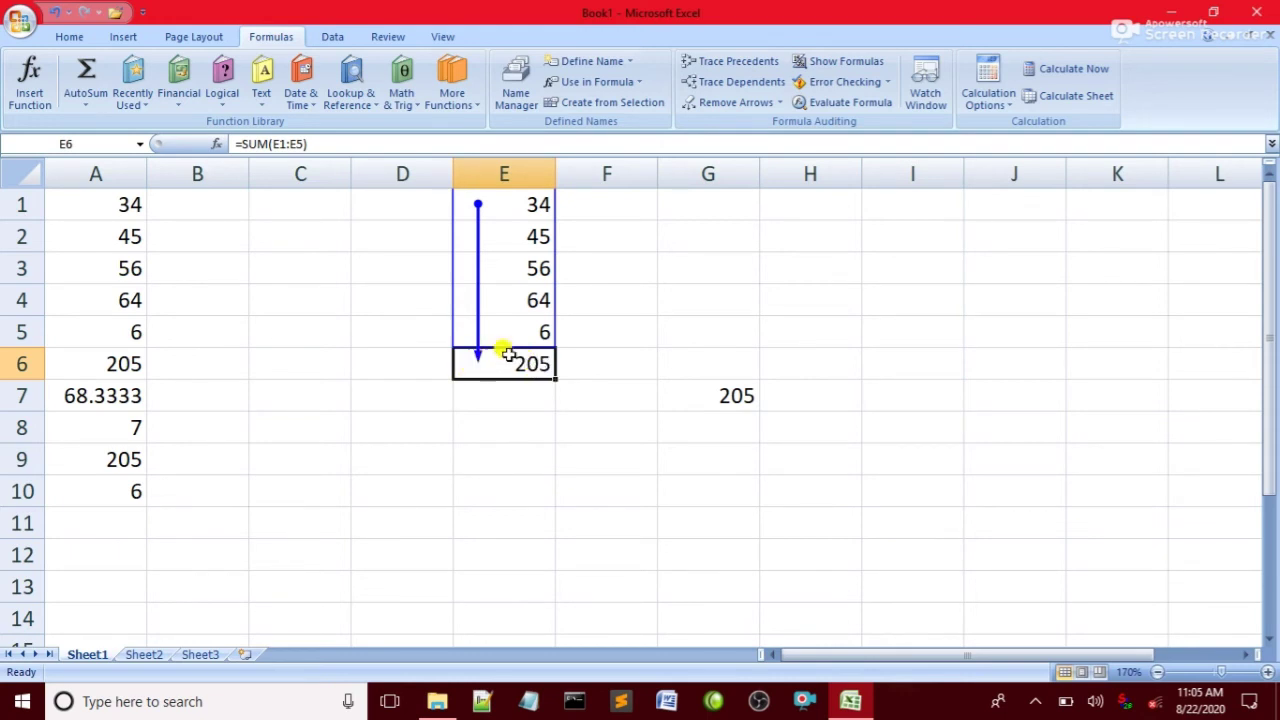
{"action": "left_click", "coordinate": [766, 86]}
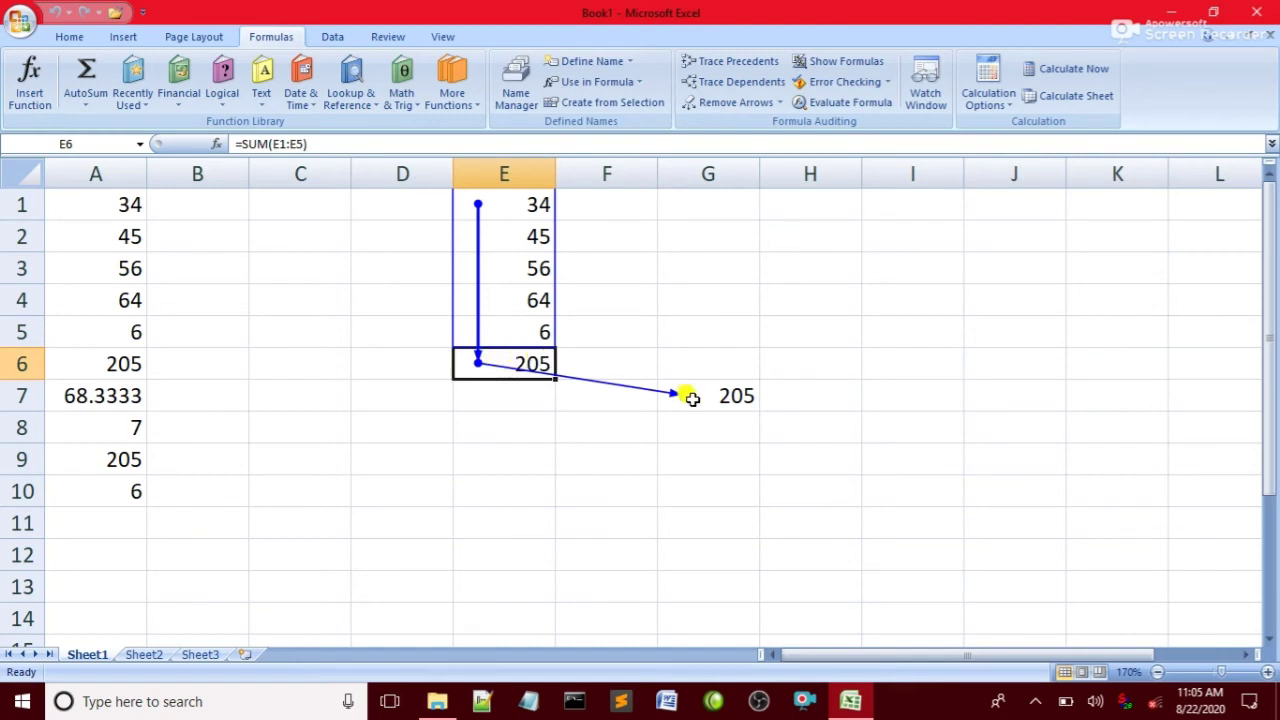
{"action": "left_click", "coordinate": [745, 104]}
{"action": "left_click", "coordinate": [600, 386]}
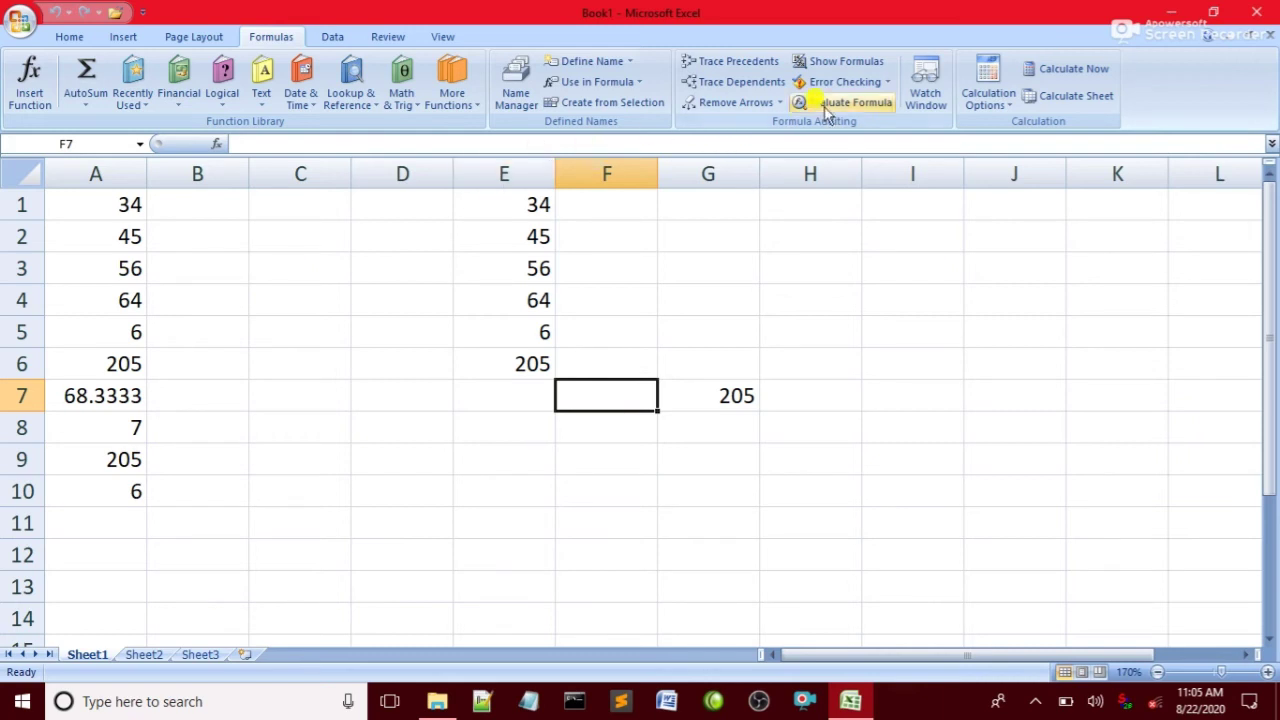
Step: Display formulas instead of results on Sheet1, and try to evaluate the formula of the empty cell F7
{"action": "left_click", "coordinate": [808, 66]}
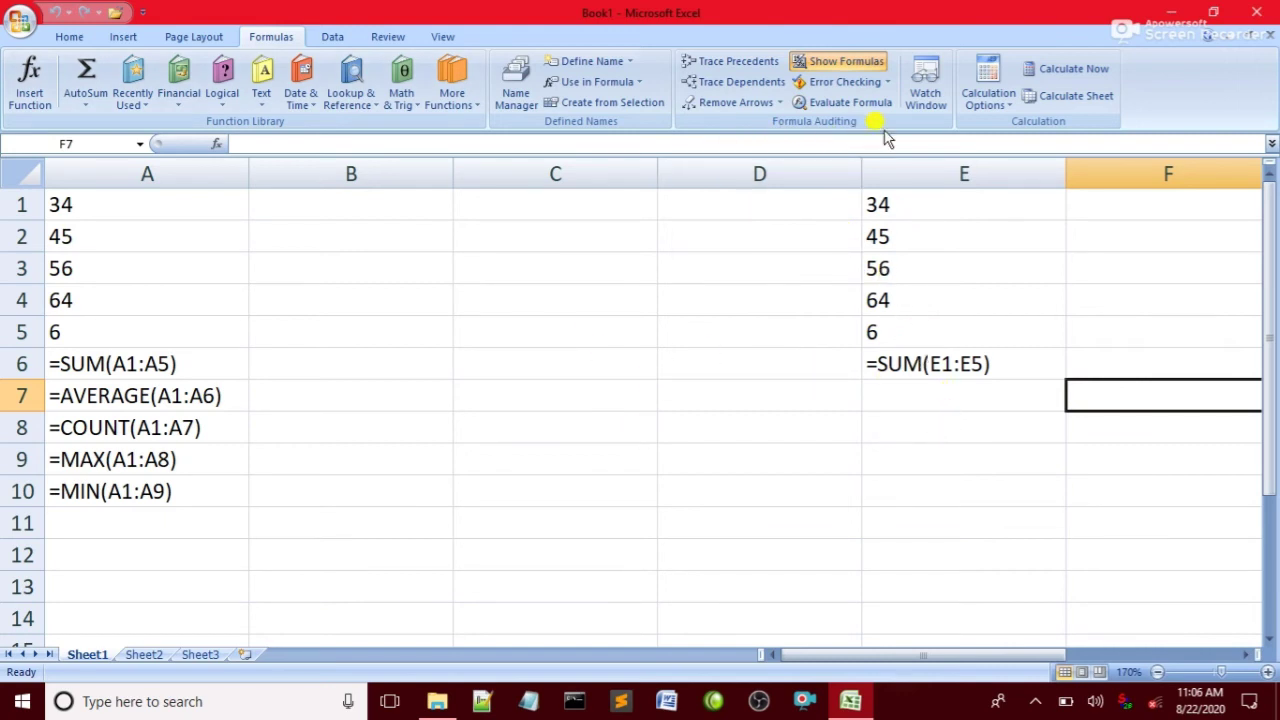
{"action": "left_click", "coordinate": [830, 98]}
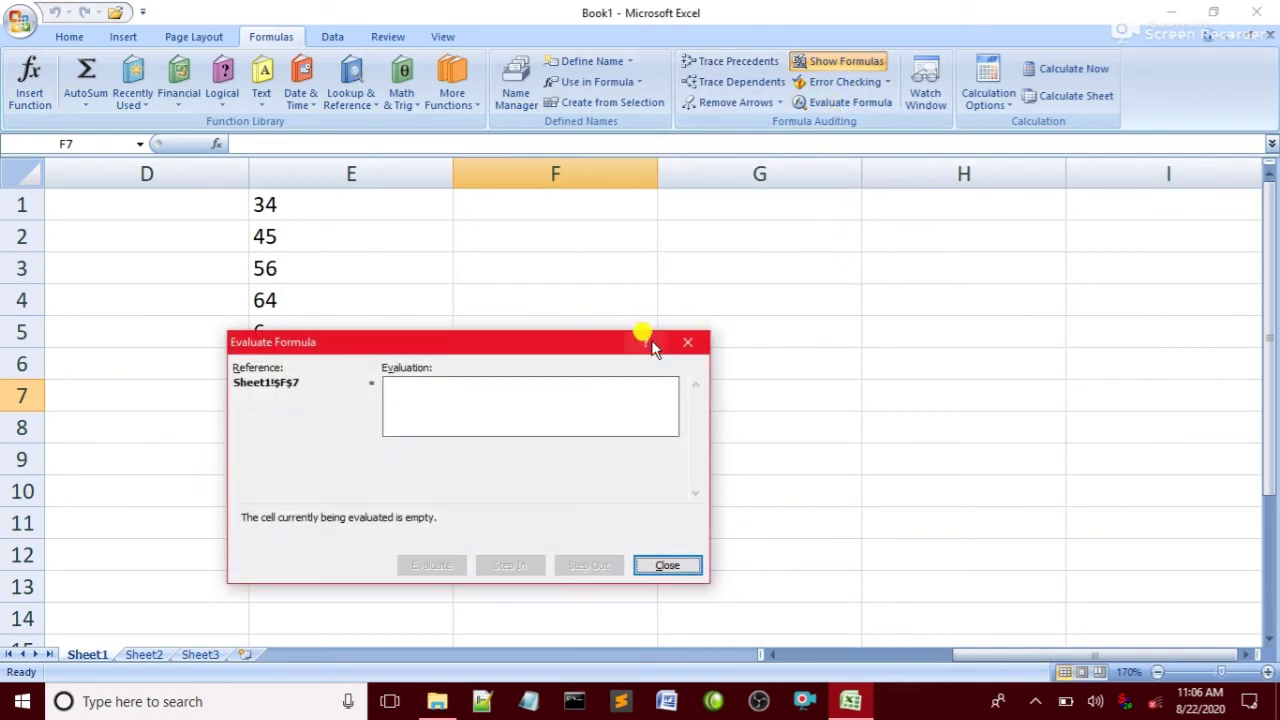
{"action": "left_click", "coordinate": [695, 341]}
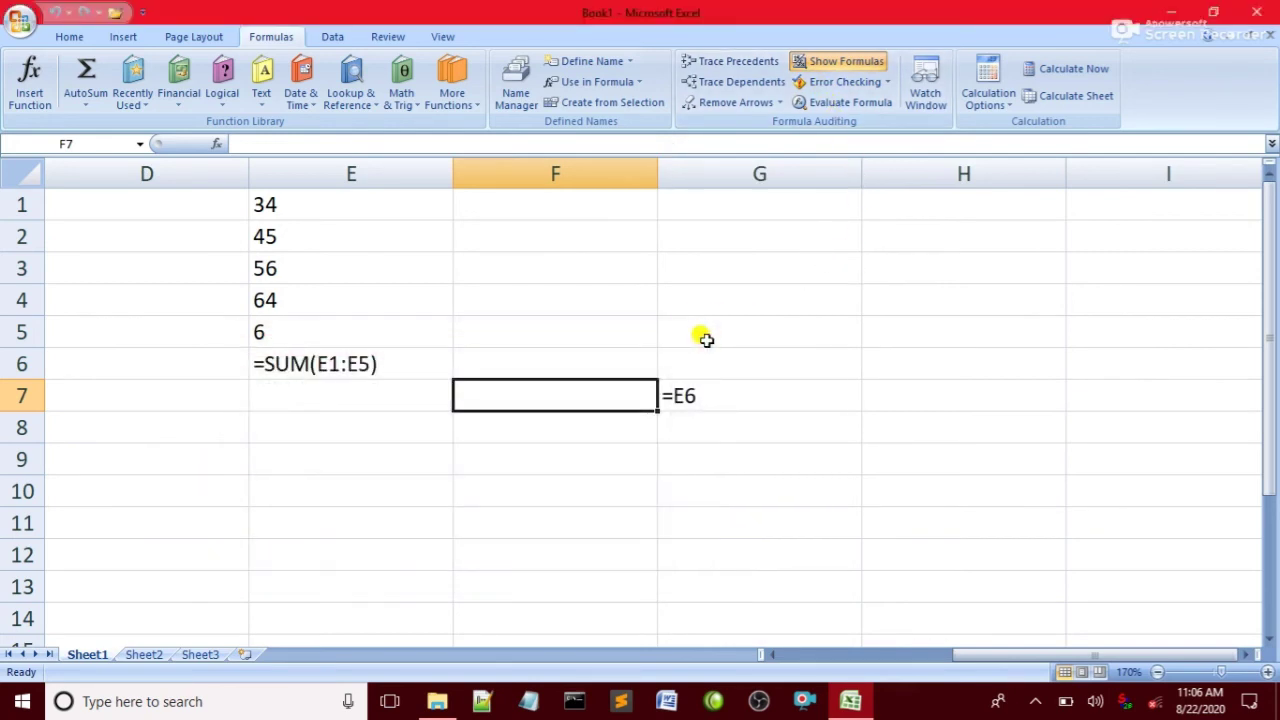
Step: Inspect the range used by the SUM formula in E6, and switch the sheet back to displaying results
{"action": "double_click", "coordinate": [297, 368]}
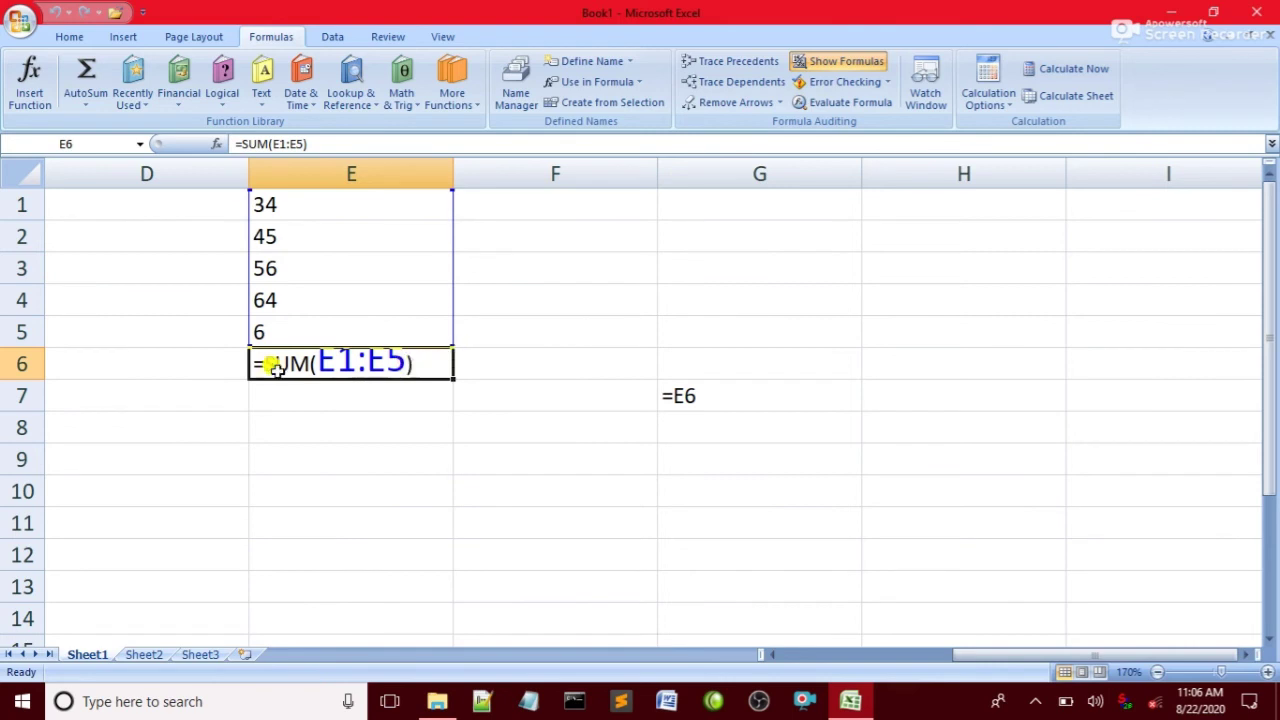
{"action": "left_click", "coordinate": [474, 362]}
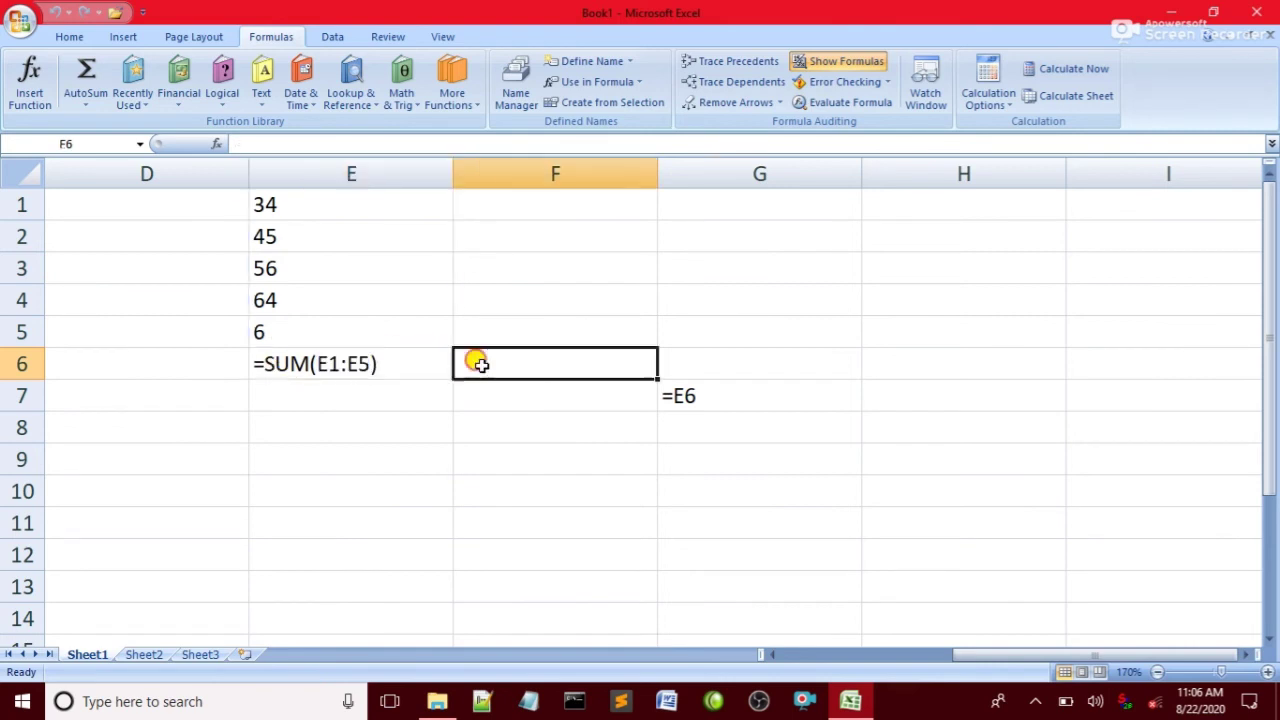
{"action": "left_click", "coordinate": [266, 180]}
{"action": "left_click", "coordinate": [535, 298]}
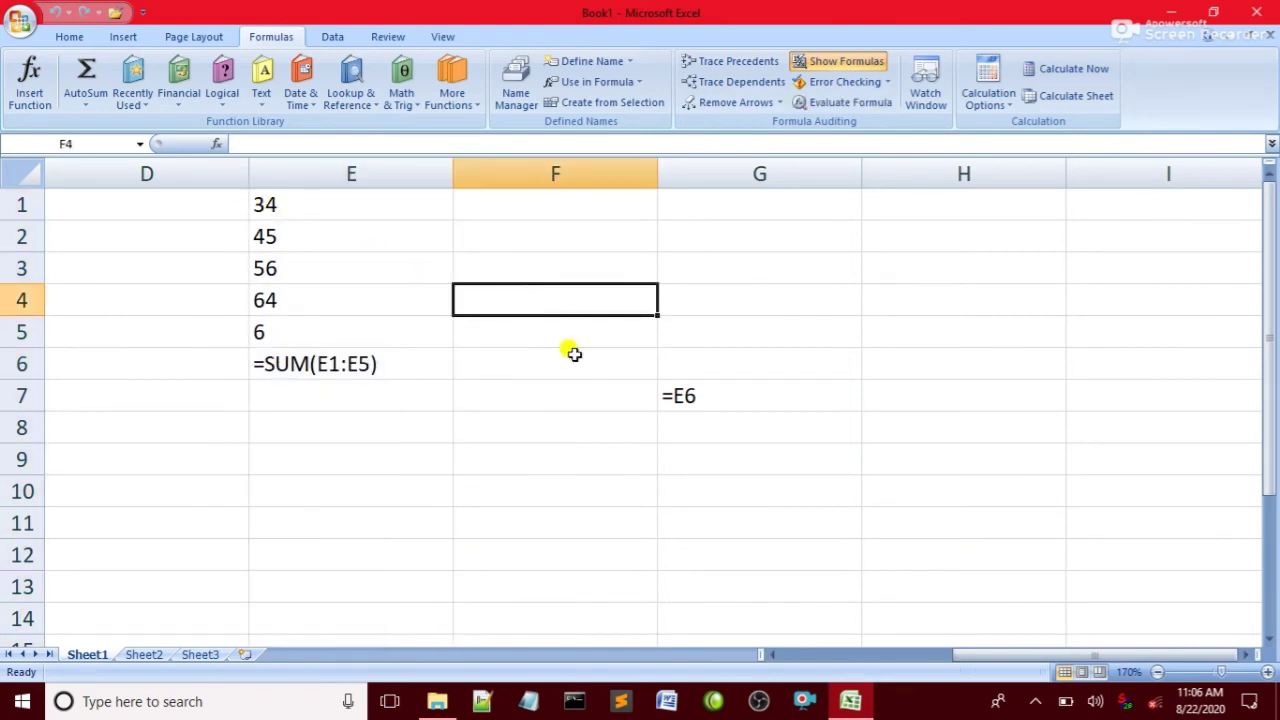
{"action": "left_click_drag", "start_coordinate": [976, 658], "coordinate": [811, 654]}
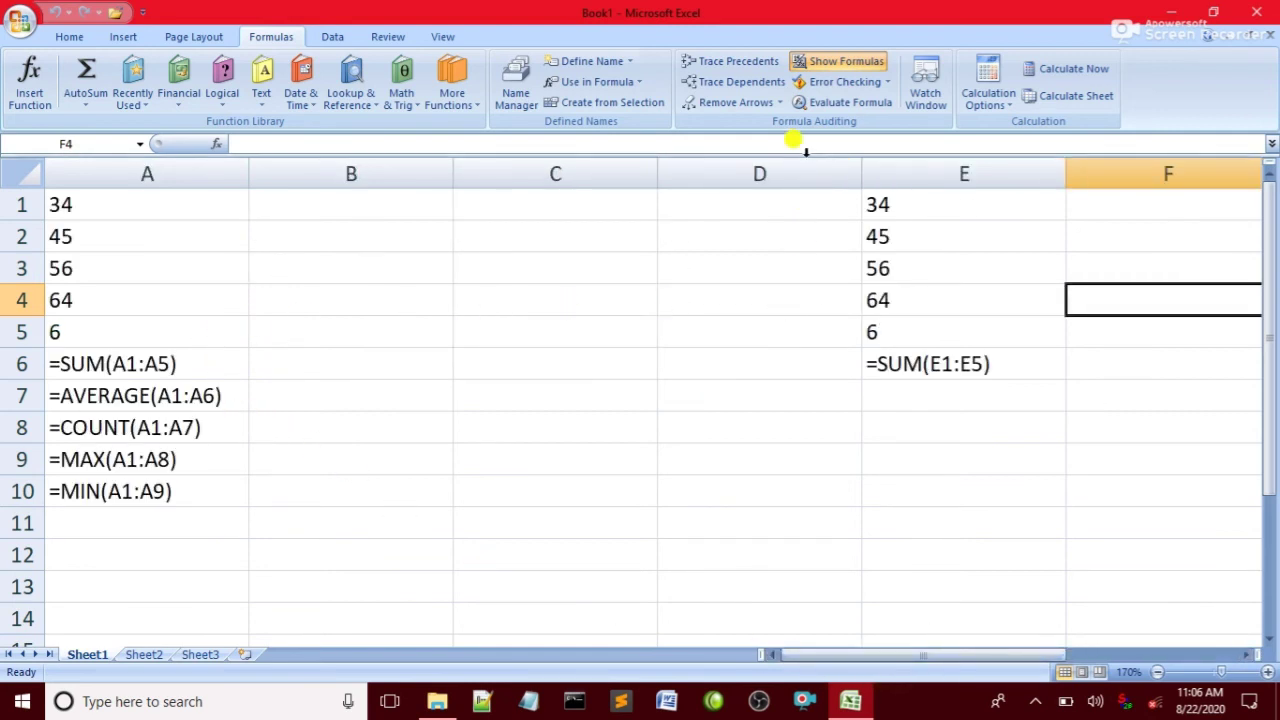
{"action": "left_click", "coordinate": [835, 61]}
Step: Evaluate the SUM formula in cell E6 with Evaluate Formula, and close the evaluation
{"action": "left_click", "coordinate": [508, 360]}
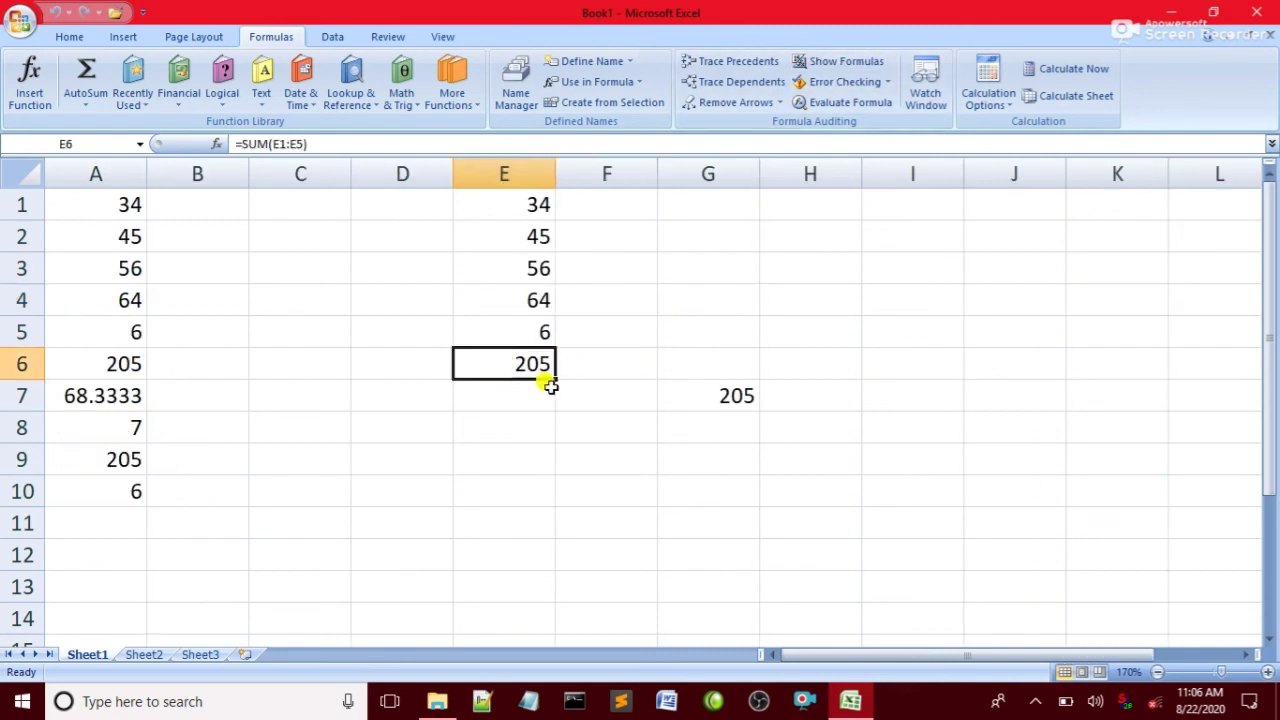
{"action": "left_click", "coordinate": [850, 101]}
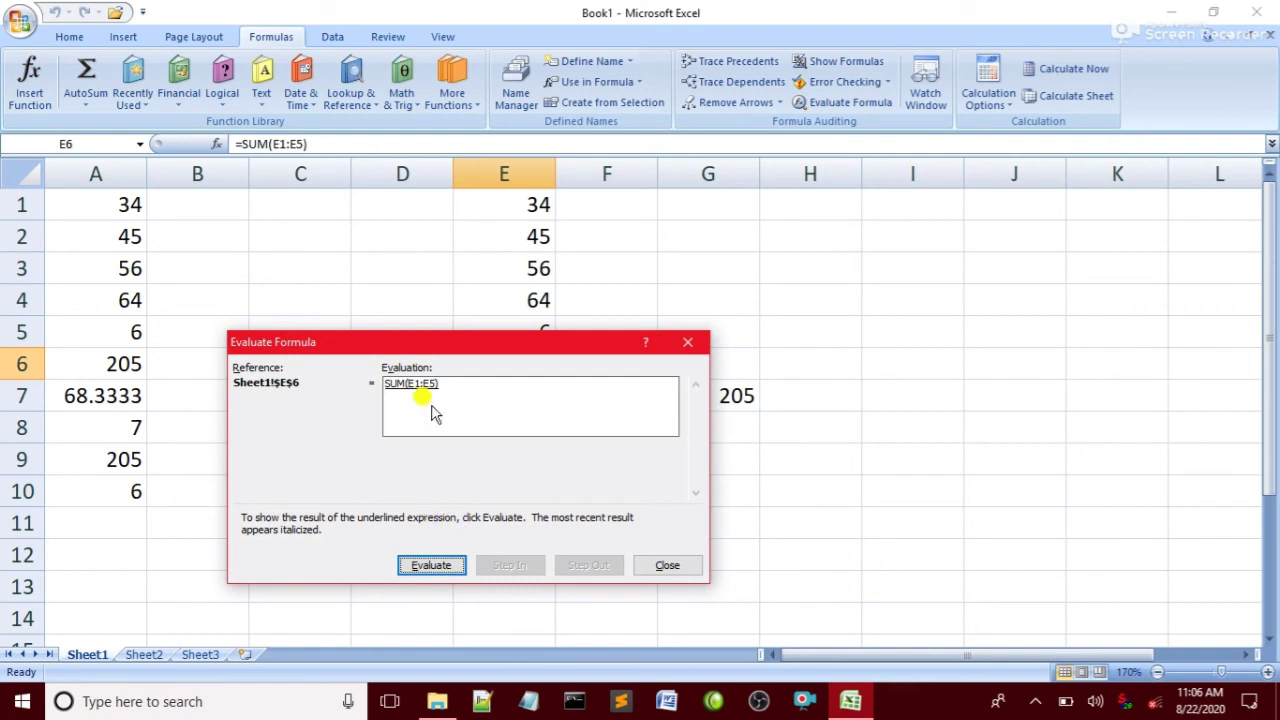
{"action": "left_click", "coordinate": [688, 342]}
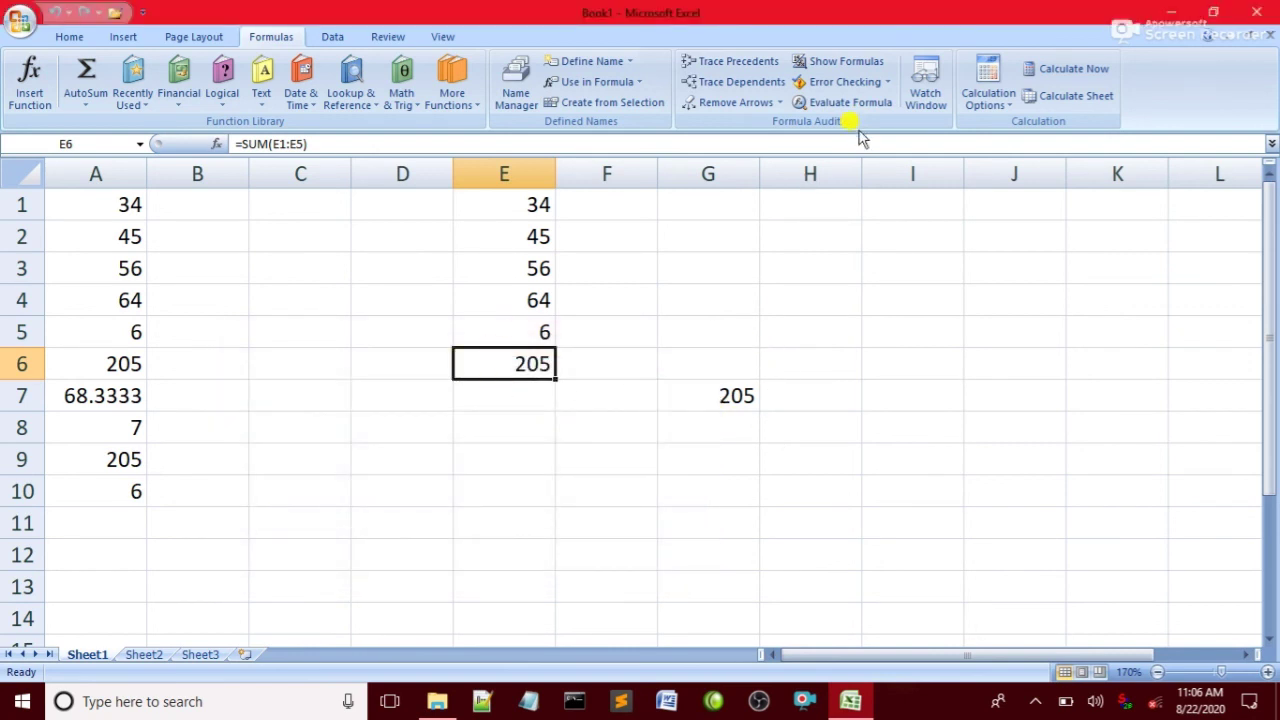
{"action": "left_click", "coordinate": [832, 100]}
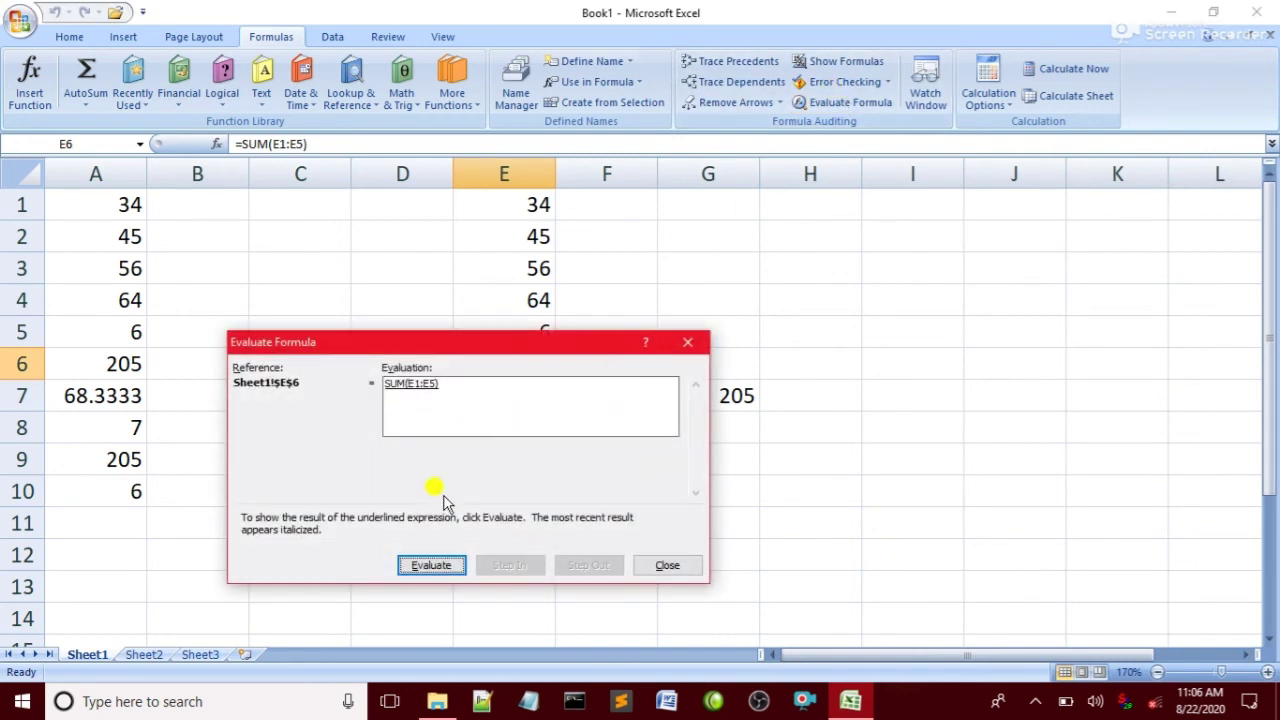
{"action": "left_click", "coordinate": [430, 566]}
{"action": "left_click", "coordinate": [688, 343]}
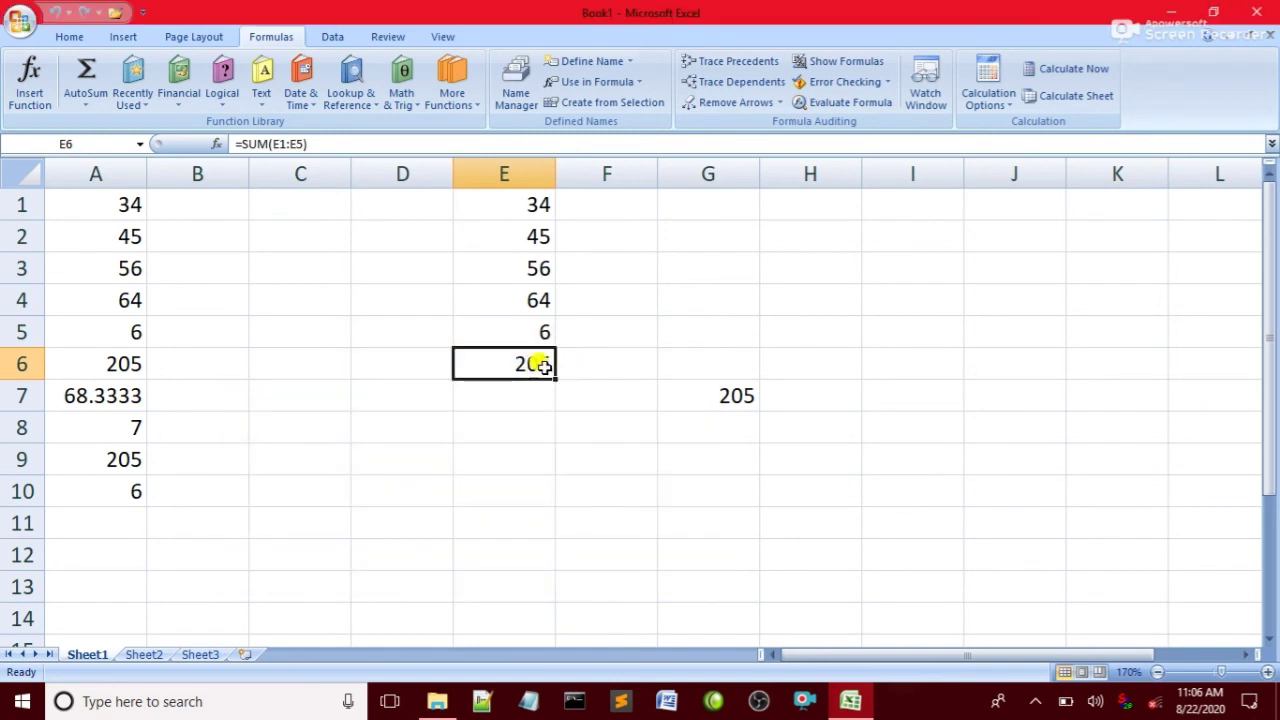
Step: Add a watch on cell E6 of Sheet1 in the Watch Window, and close the window
{"action": "left_click", "coordinate": [926, 86]}
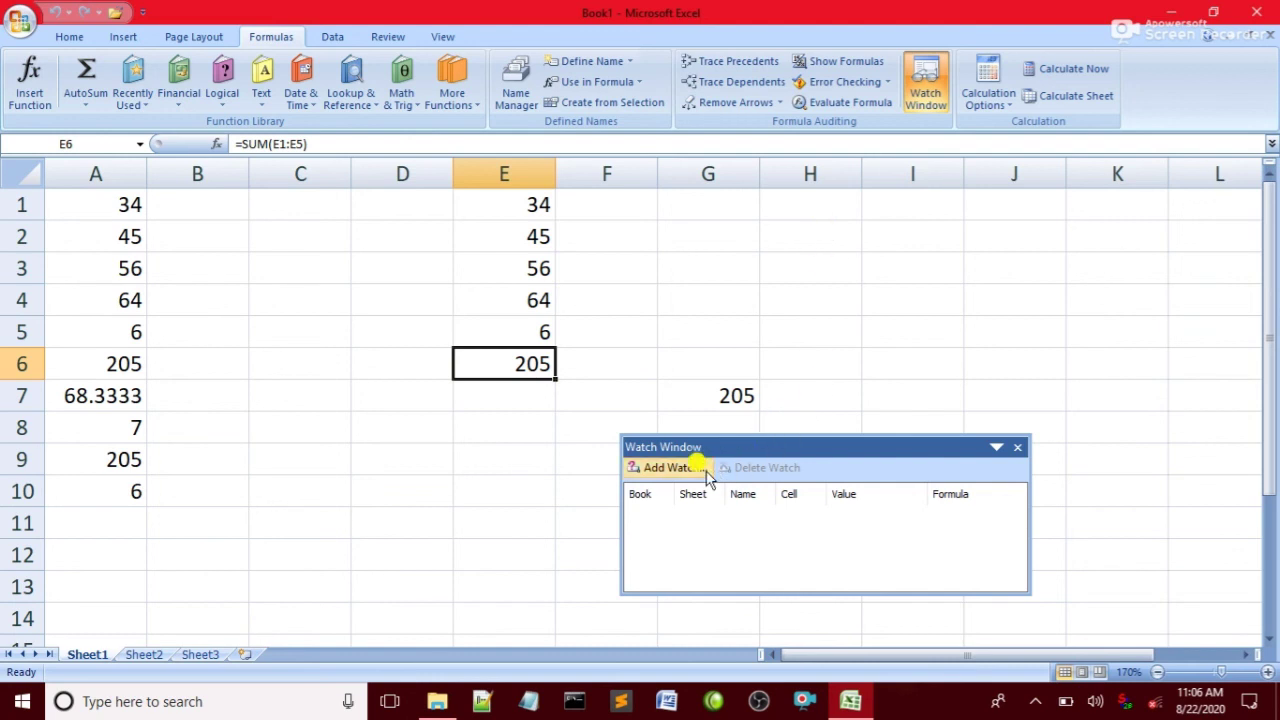
{"action": "left_click", "coordinate": [671, 468]}
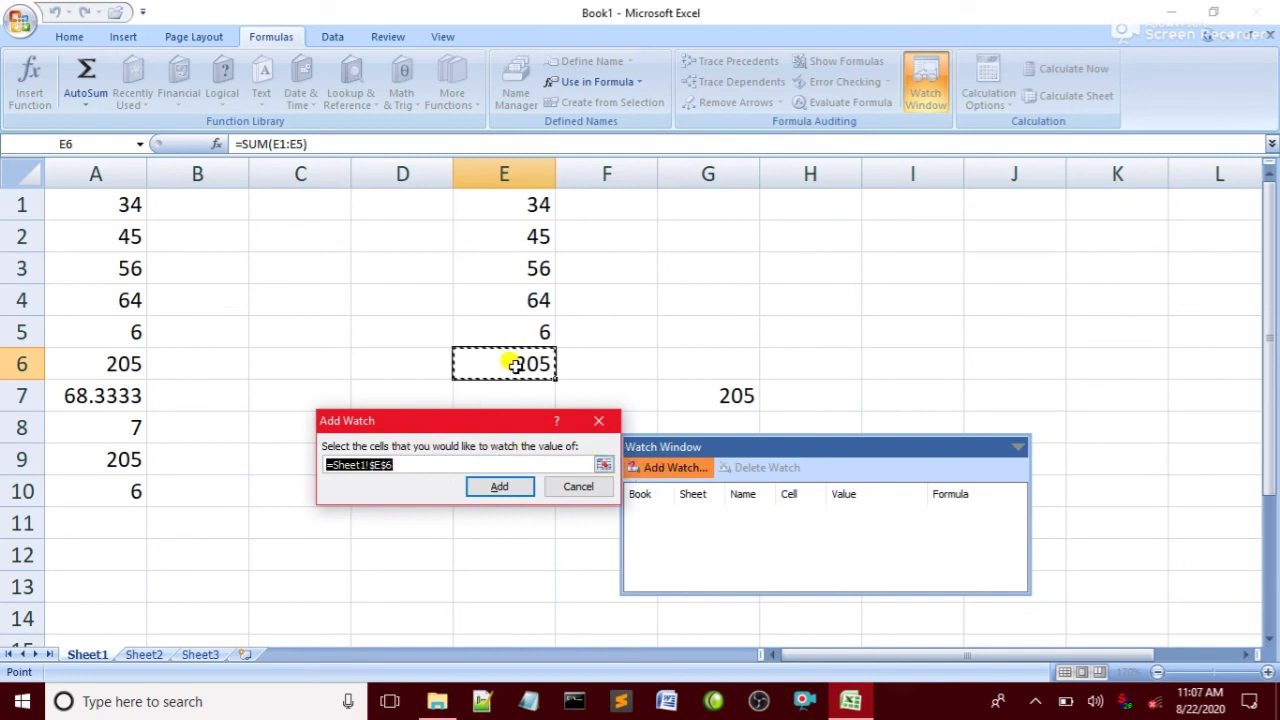
{"action": "left_click", "coordinate": [488, 487]}
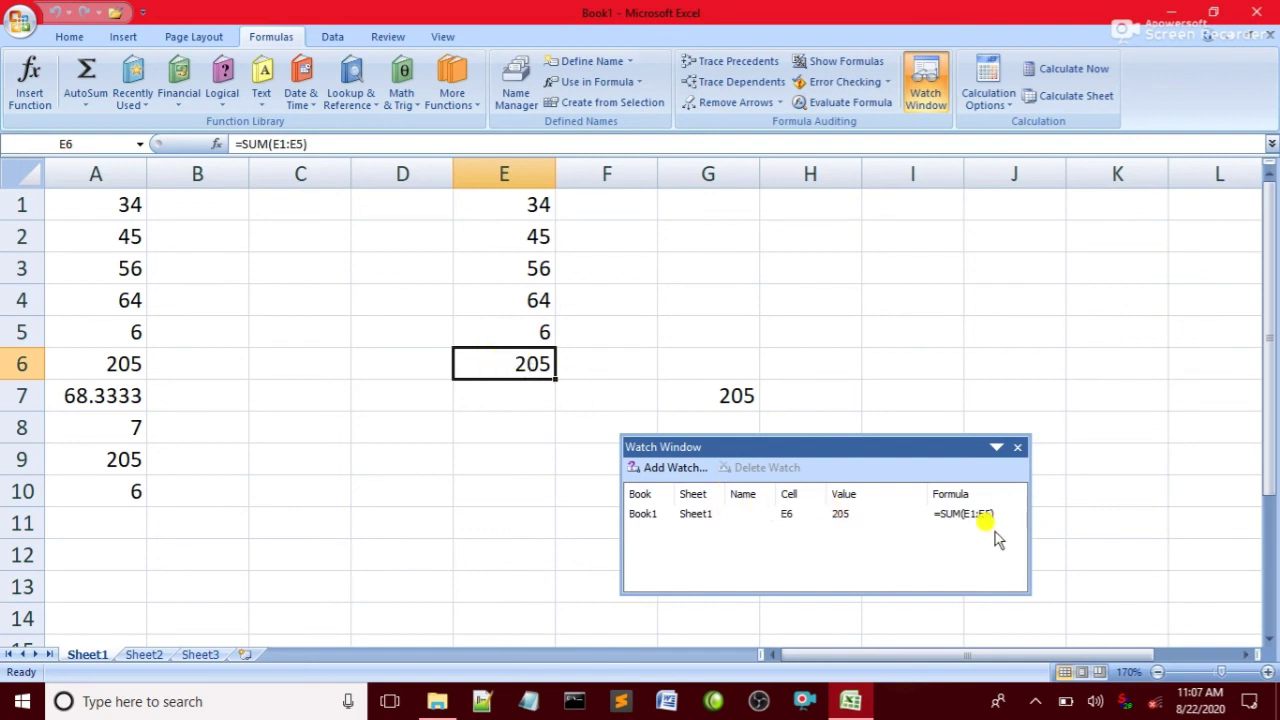
{"action": "left_click", "coordinate": [1016, 448]}
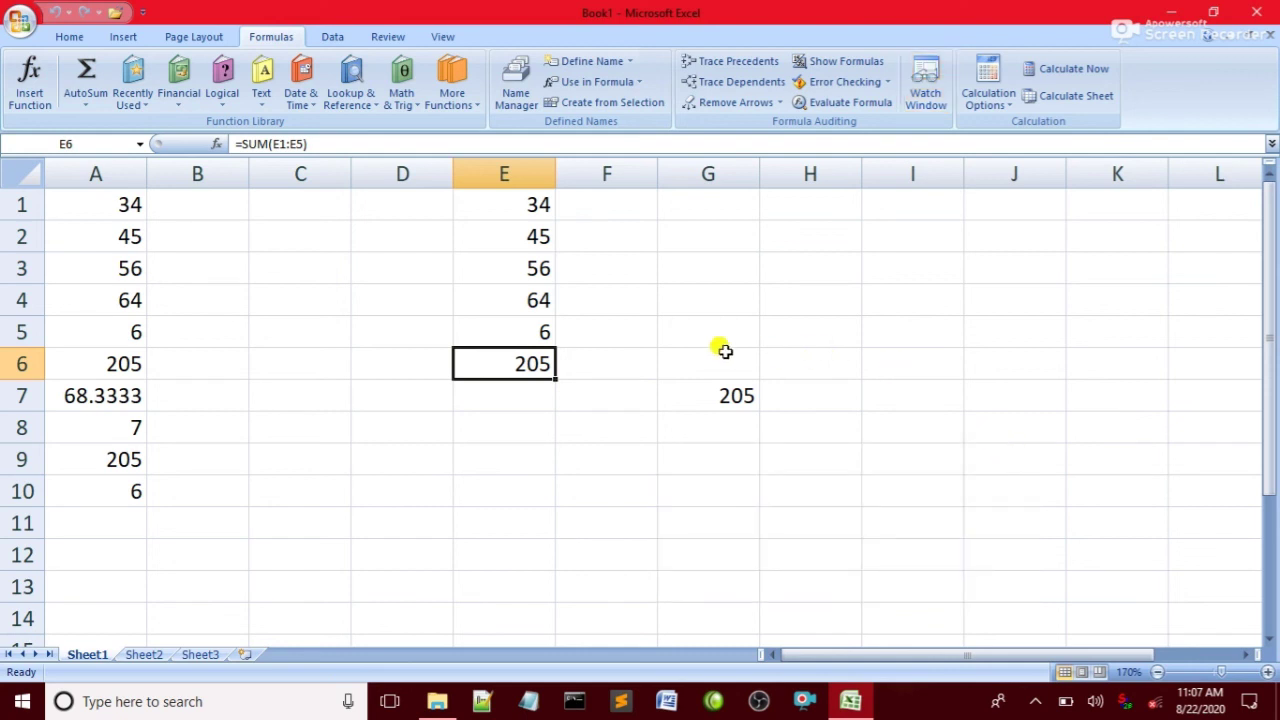